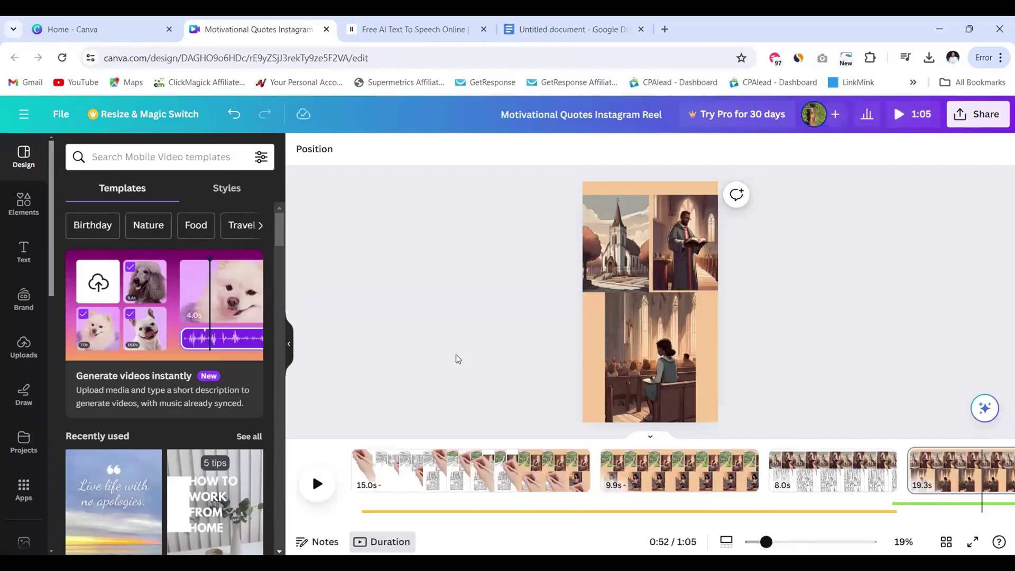
Step: From the Canva home page, search templates for 'facebook reel' and browse the results
{"action": "left_click", "coordinate": [63, 22]}
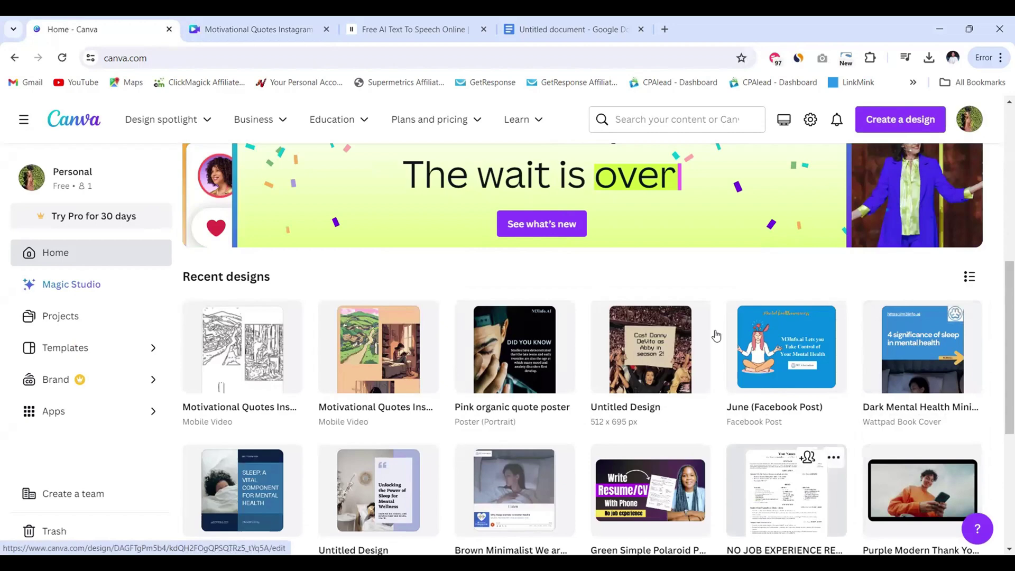
{"action": "left_click", "coordinate": [663, 120]}
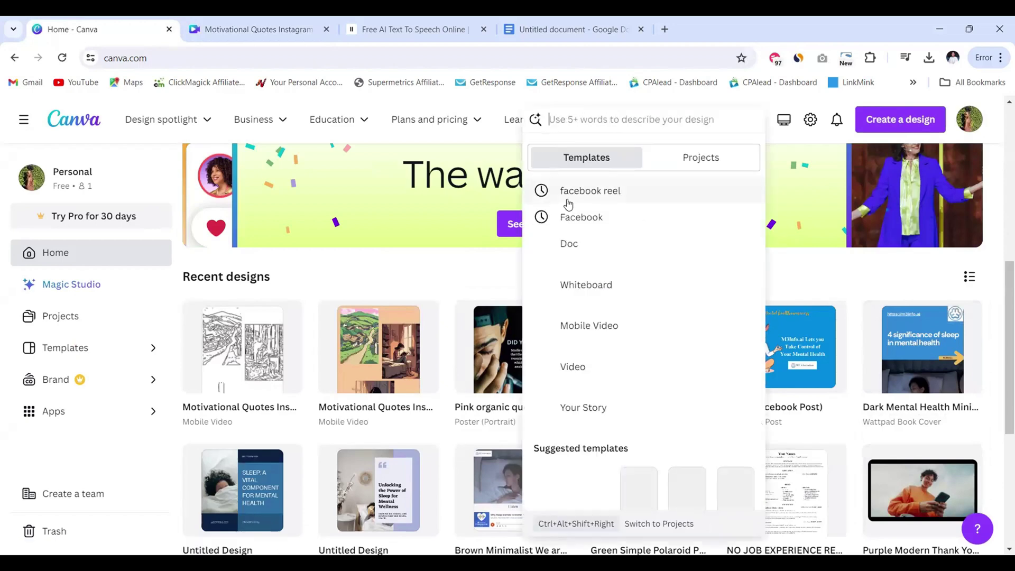
{"action": "left_click", "coordinate": [571, 104]}
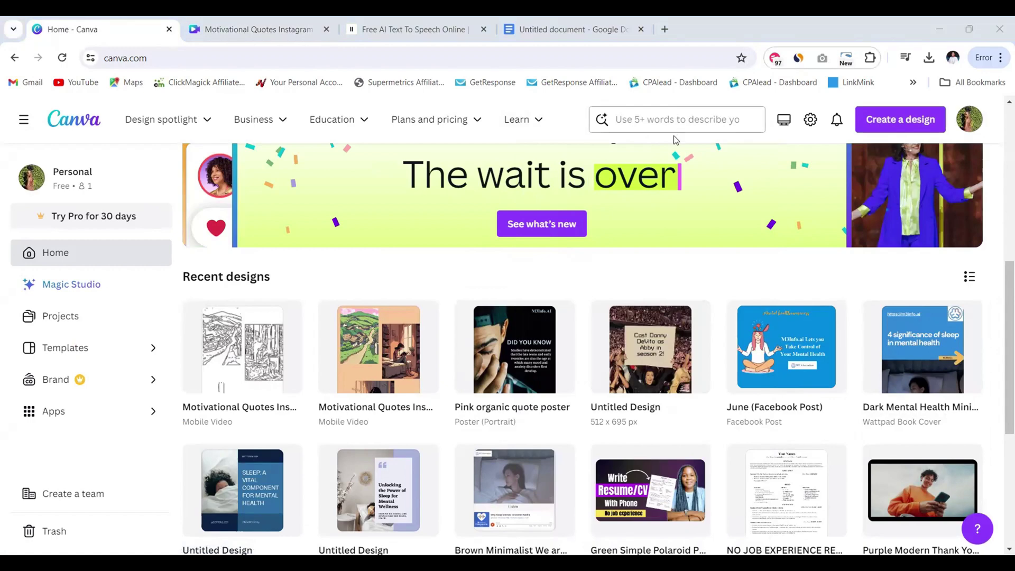
{"action": "left_click", "coordinate": [668, 123]}
{"action": "type", "text": "facebook"}
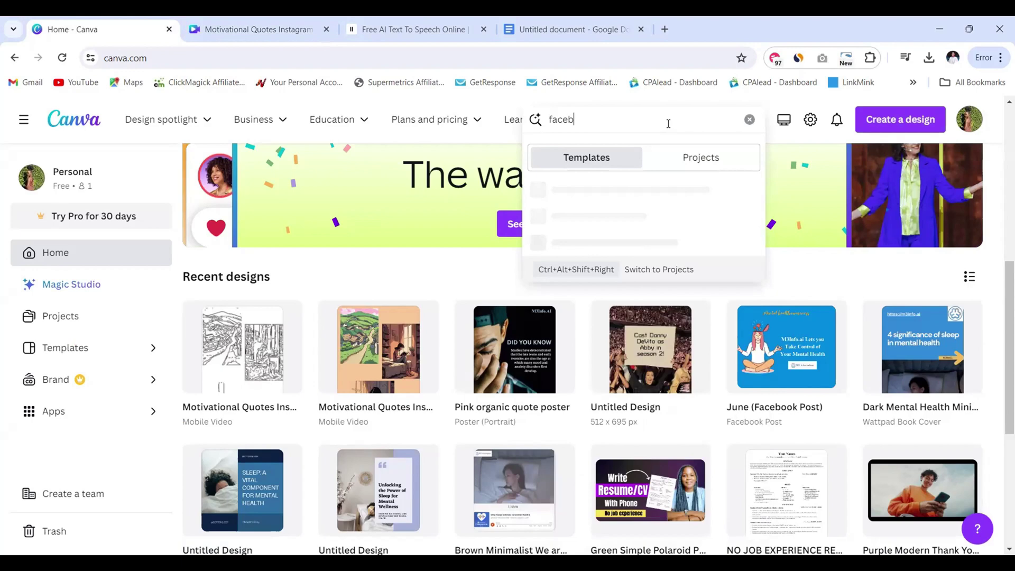
{"action": "type", "text": " reel"}
{"action": "key", "text": "Return"}
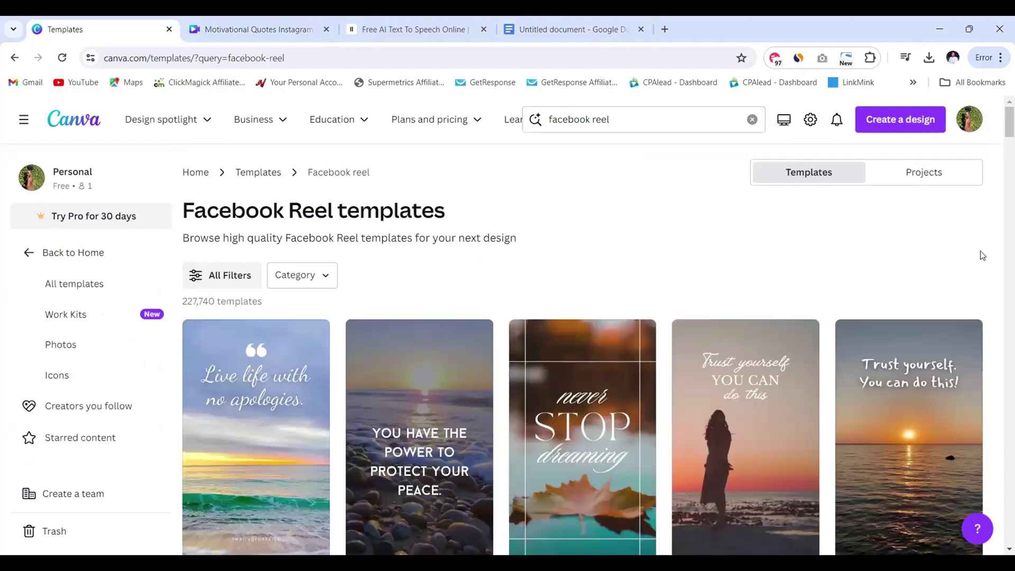
{"action": "scroll", "coordinate": [1000, 132], "scroll_direction": "down", "scroll_amount": 3}
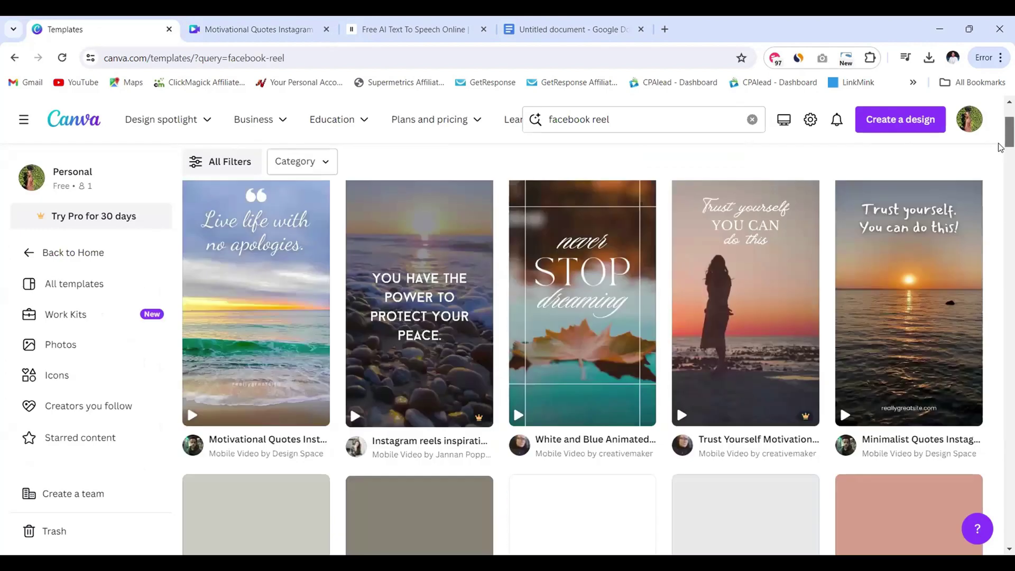
{"action": "scroll", "coordinate": [1001, 147], "scroll_direction": "up", "scroll_amount": 1}
{"action": "scroll", "coordinate": [1001, 153], "scroll_direction": "down", "scroll_amount": 4}
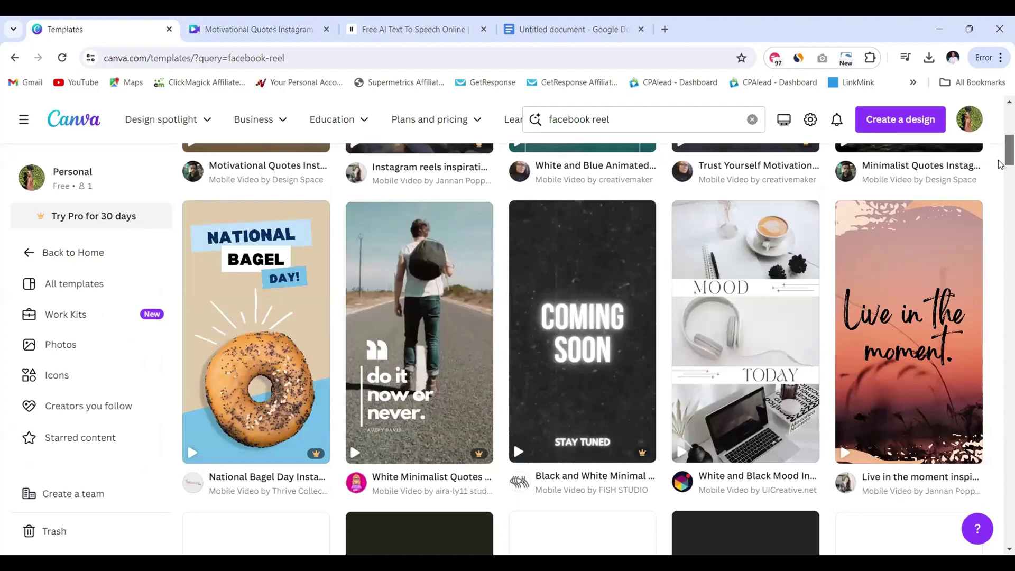
{"action": "scroll", "coordinate": [1001, 164], "scroll_direction": "up", "scroll_amount": 5}
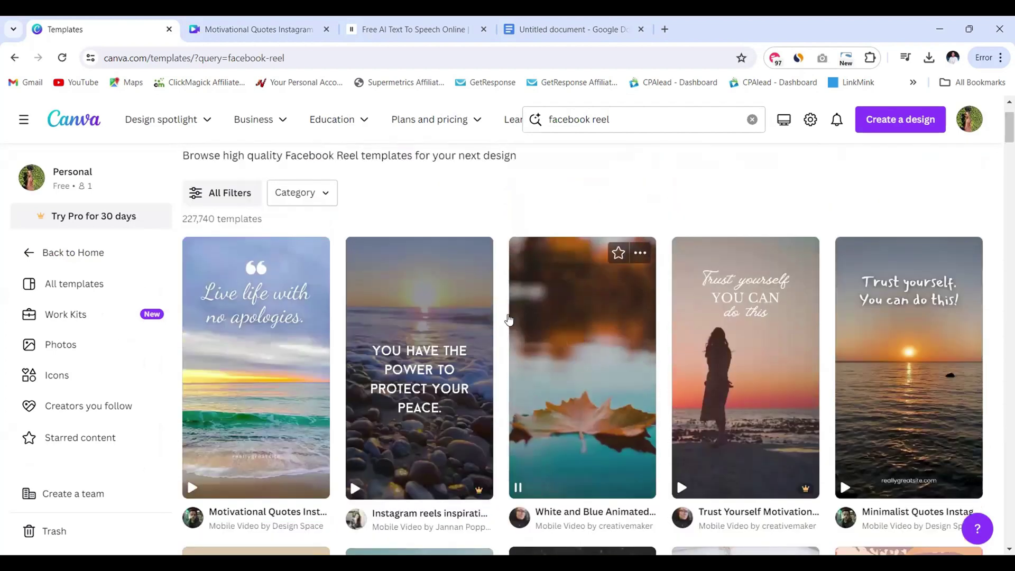
Step: Open the 'Live life with no apologies' beach template and delete its quote text and quotation mark
{"action": "mouse_move", "coordinate": [260, 375]}
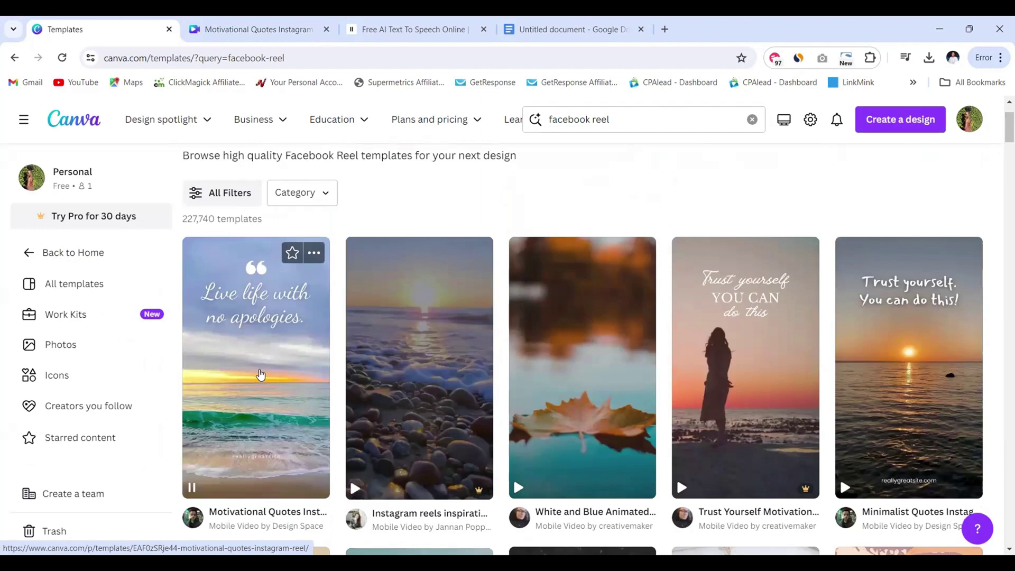
{"action": "left_click", "coordinate": [260, 375]}
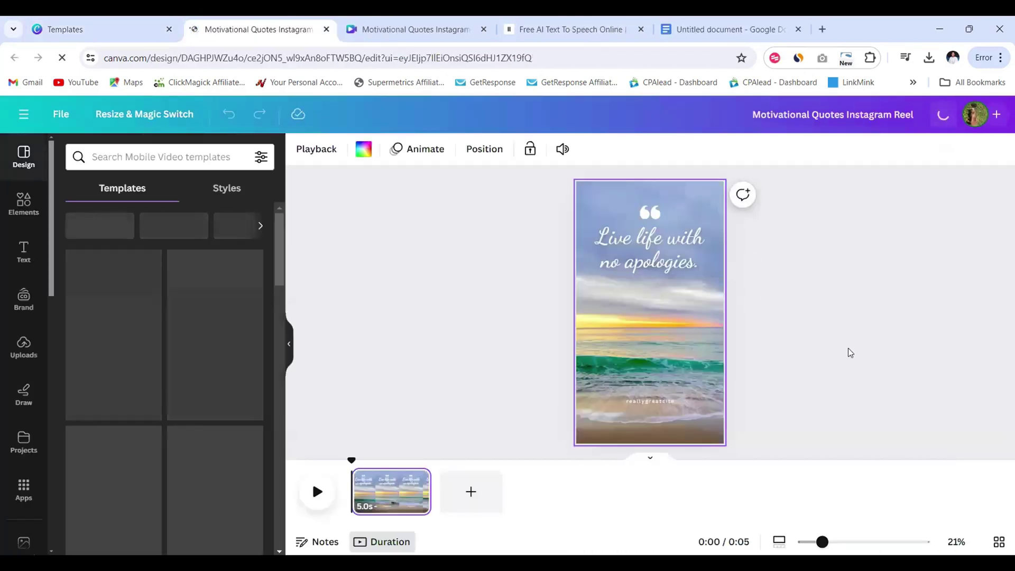
{"action": "left_click", "coordinate": [687, 270]}
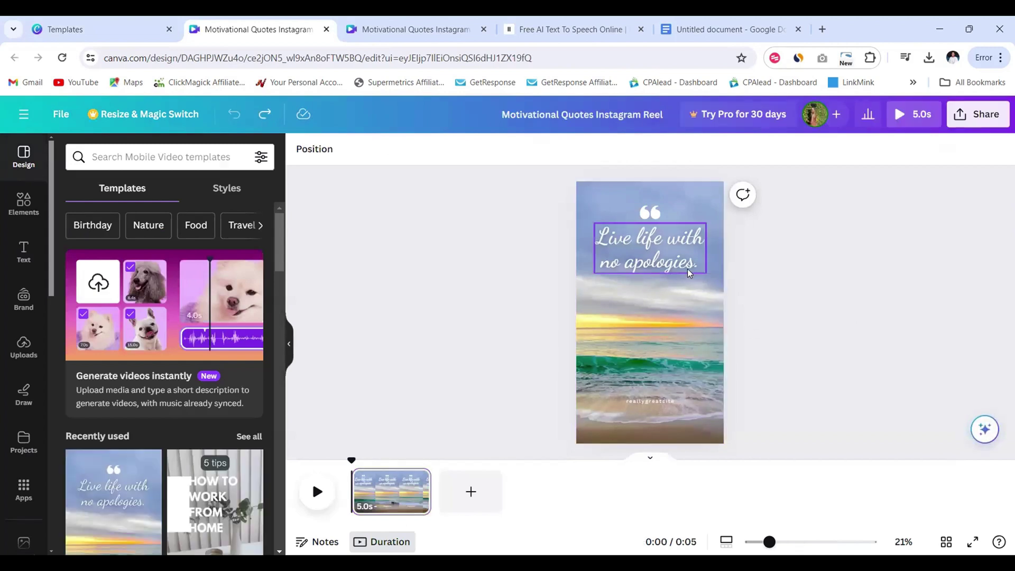
{"action": "key", "text": "Delete"}
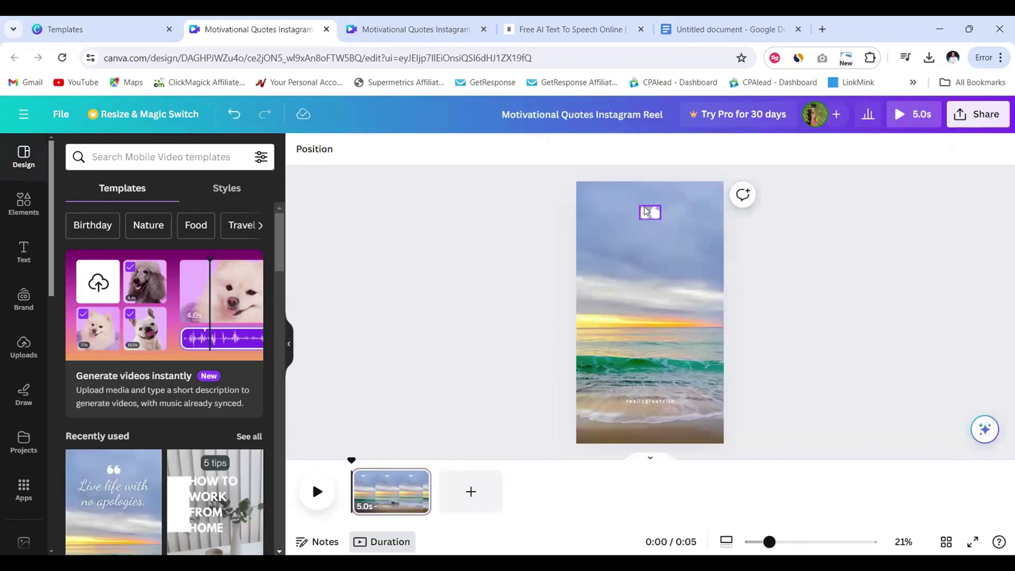
{"action": "left_click", "coordinate": [645, 210]}
{"action": "key", "text": "Delete"}
Step: Delete the site address text and the beach video background, leaving a blank page
{"action": "left_click", "coordinate": [658, 402]}
{"action": "key", "text": "Delete"}
{"action": "left_click", "coordinate": [669, 350]}
{"action": "key", "text": "Delete"}
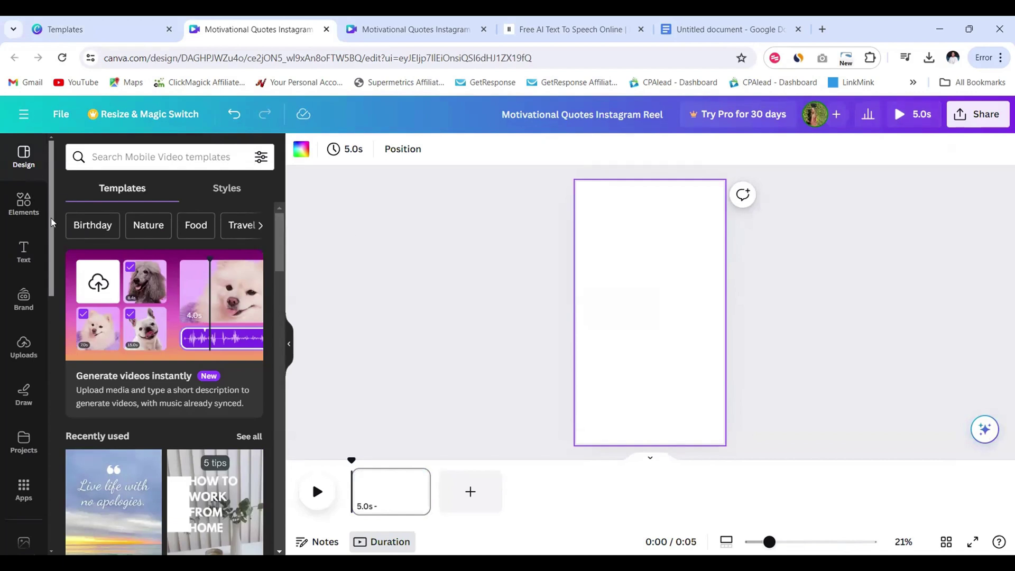
Step: Search the apps for 'magic media' and open the Magic Media image generator
{"action": "left_click_drag", "start_coordinate": [50, 218], "coordinate": [51, 432]}
{"action": "type", "text": "magic"}
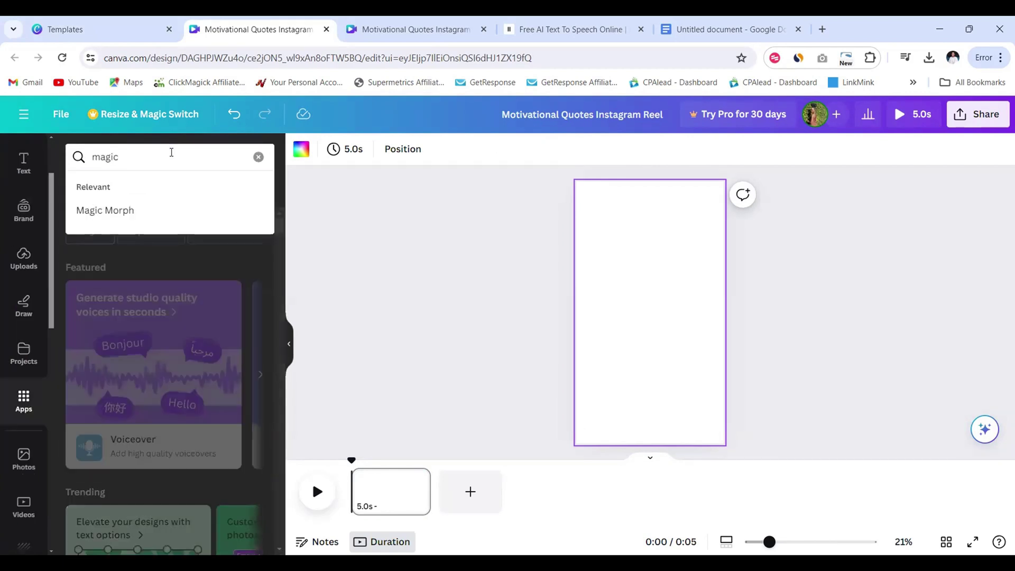
{"action": "type", "text": " media"}
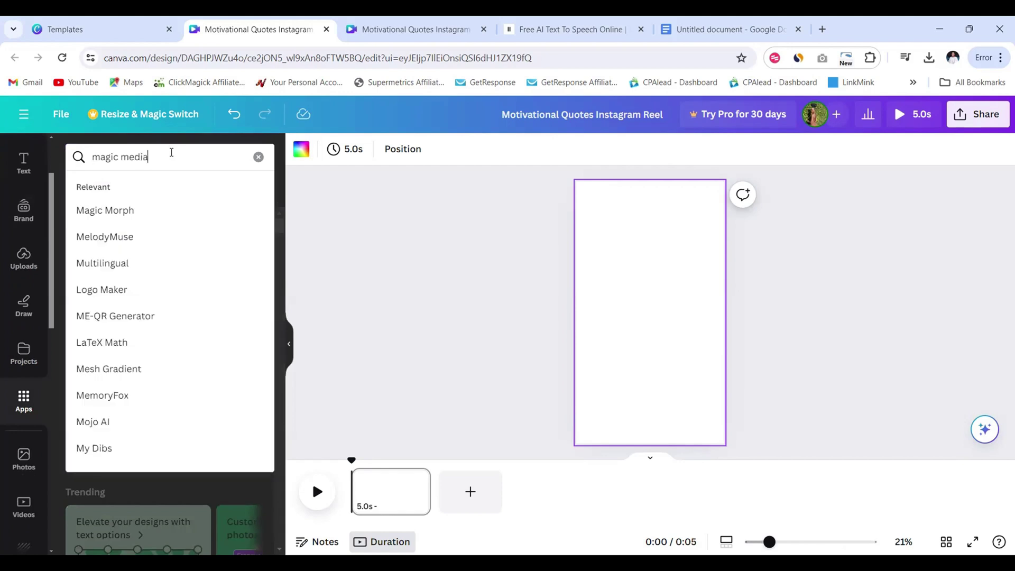
{"action": "key", "text": "Return"}
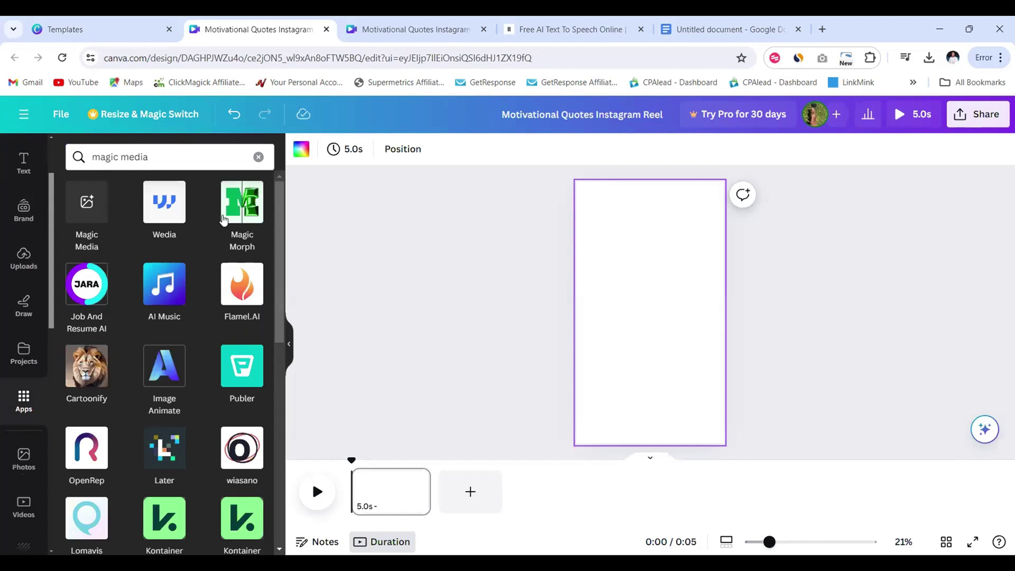
{"action": "left_click", "coordinate": [92, 223]}
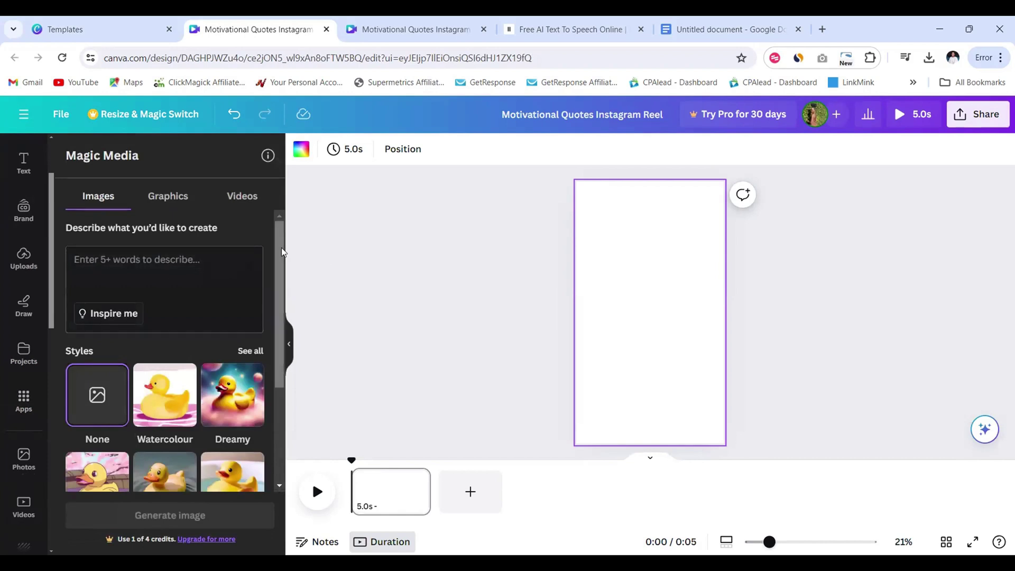
Step: Show all image styles and choose Concept art
{"action": "left_click_drag", "start_coordinate": [282, 247], "coordinate": [281, 253]}
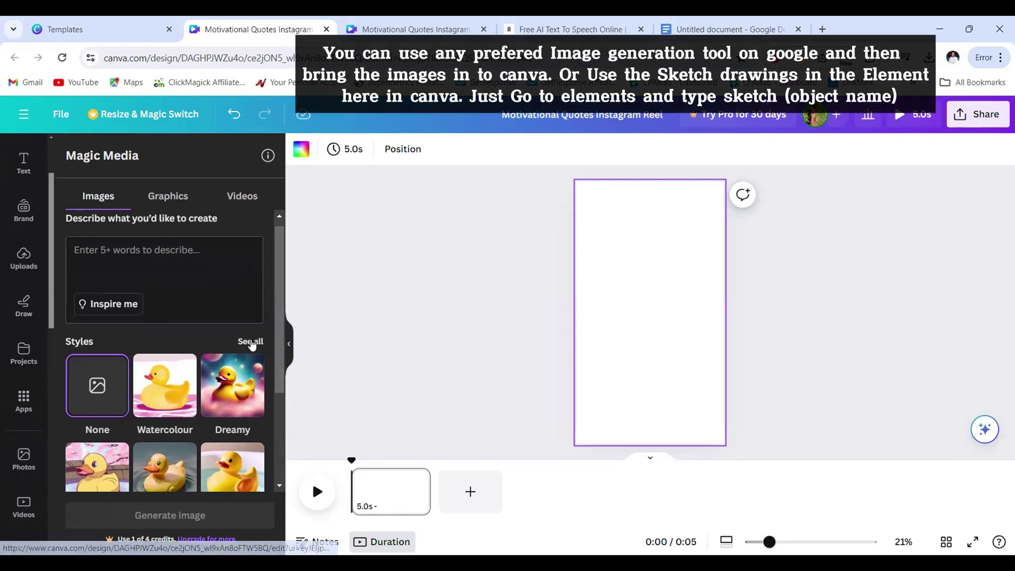
{"action": "left_click", "coordinate": [249, 342]}
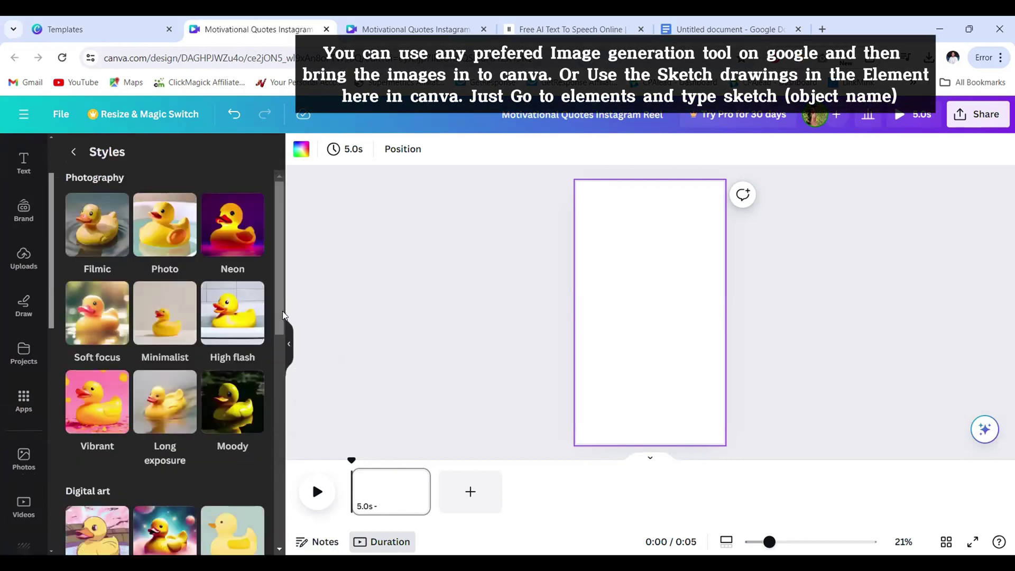
{"action": "left_click_drag", "start_coordinate": [282, 311], "coordinate": [271, 416]}
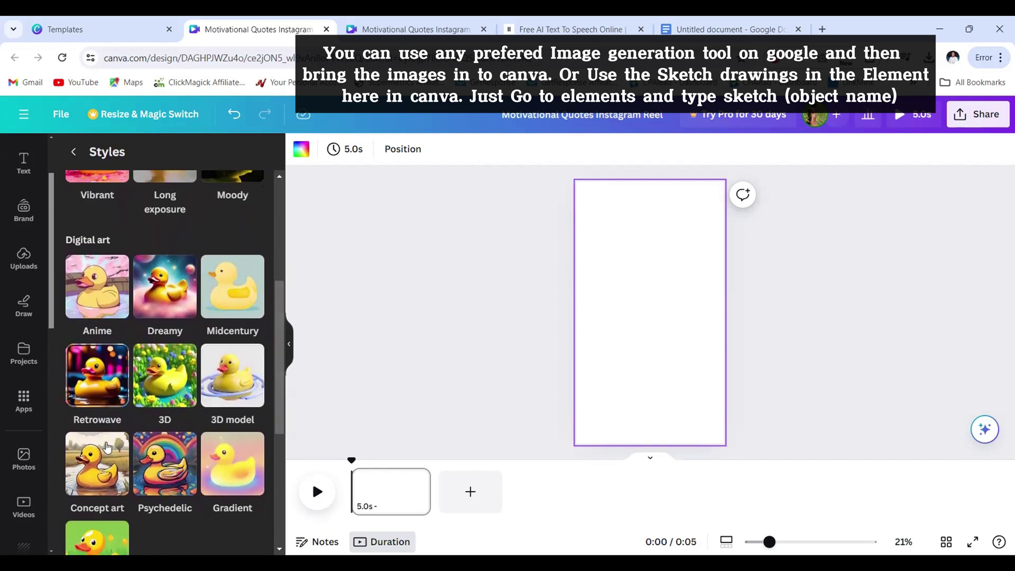
{"action": "left_click", "coordinate": [102, 463]}
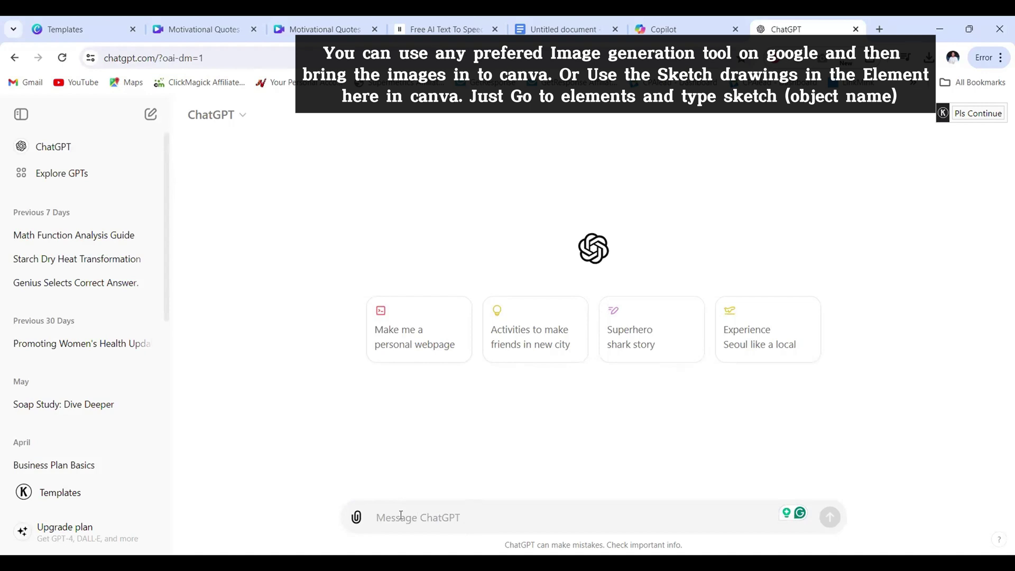
Step: Send the story prompt to ChatGPT, copy the SOAP Bible Study Journal story, and switch to Google Docs
{"action": "type", "text": "write me a short creative story ad to advertise my soap bible study journal. The story should center around a young lady who finds difficulty reading and engaging with the bible but in her persuit to create a closer relationship with God, came accross the journal on Facebook and decided to try it and since then, her life has been transformed. she now knows how to communicate with God, pray and live. a fufiling life"}
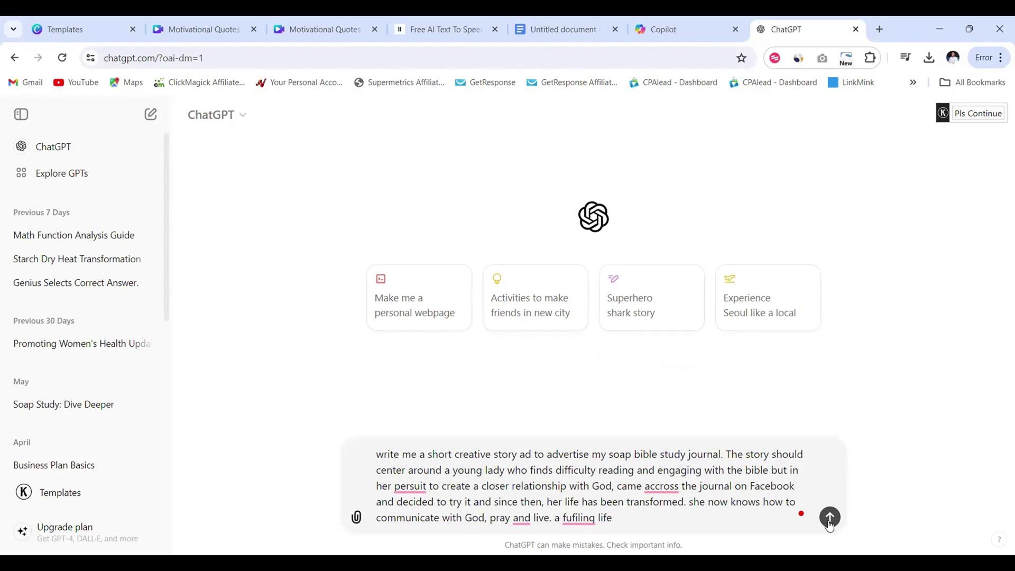
{"action": "left_click", "coordinate": [830, 517]}
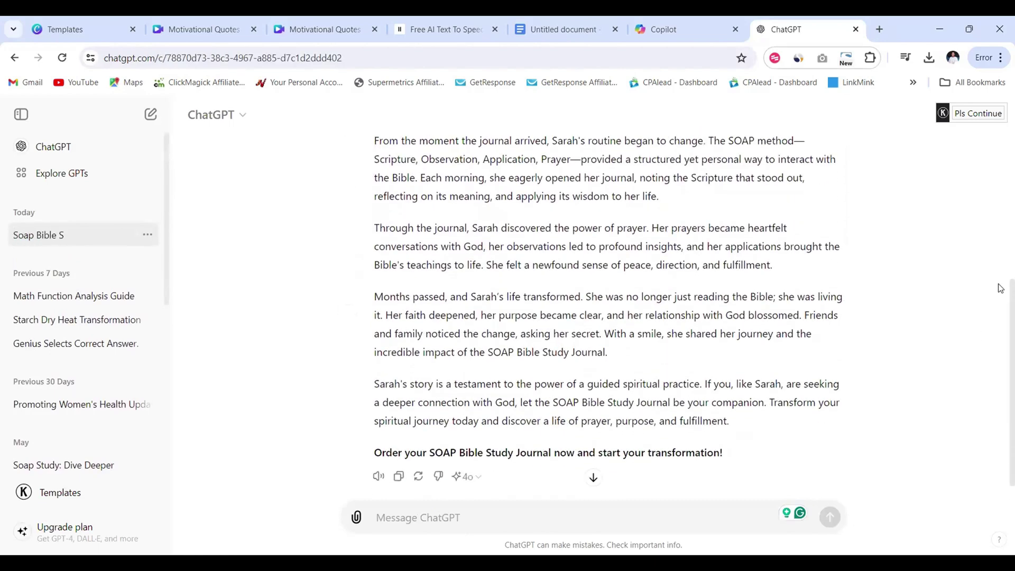
{"action": "left_click_drag", "start_coordinate": [1001, 296], "coordinate": [1001, 202]}
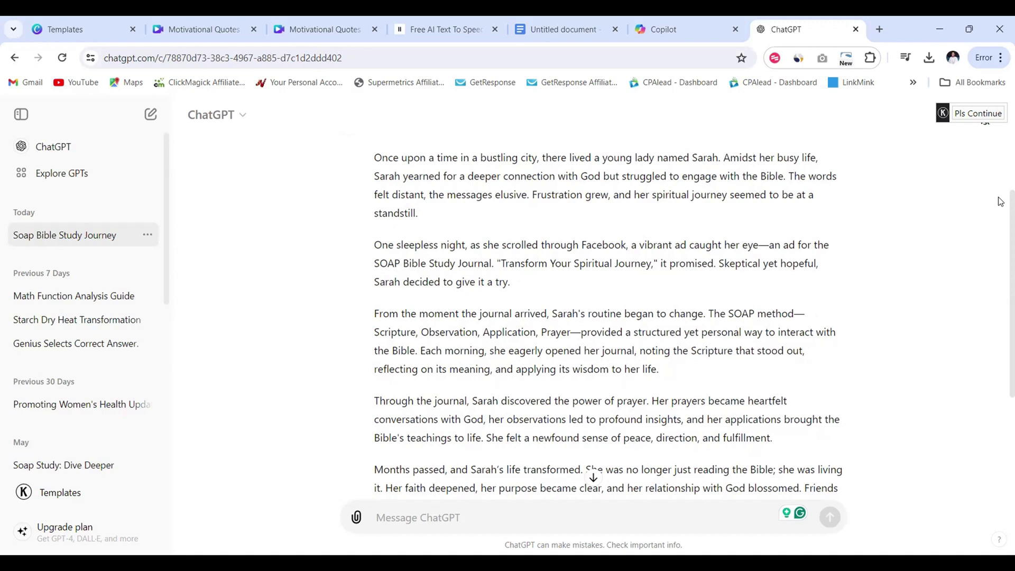
{"action": "scroll", "coordinate": [1001, 211], "scroll_direction": "down", "scroll_amount": 2}
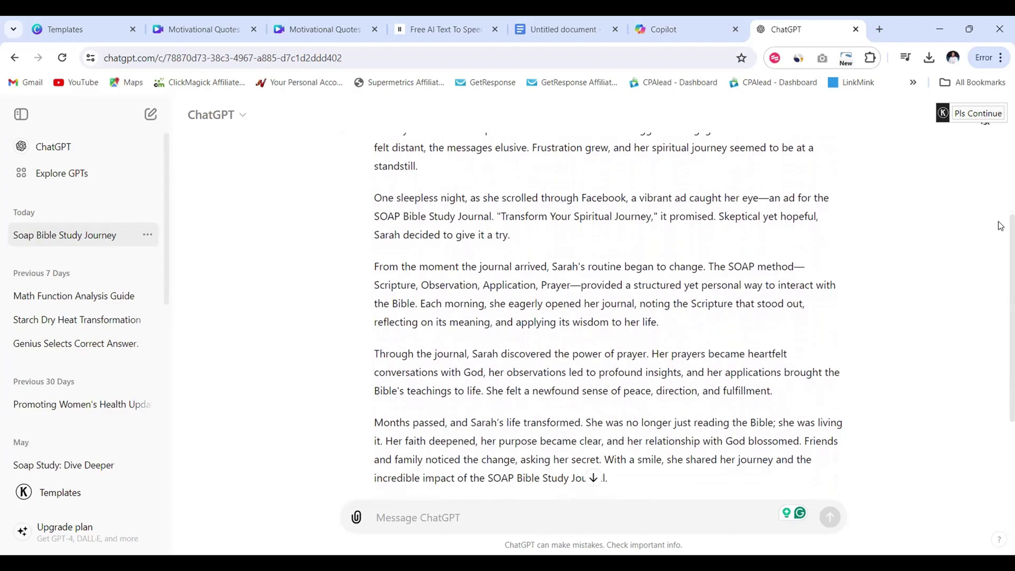
{"action": "scroll", "coordinate": [1001, 226], "scroll_direction": "down", "scroll_amount": 1}
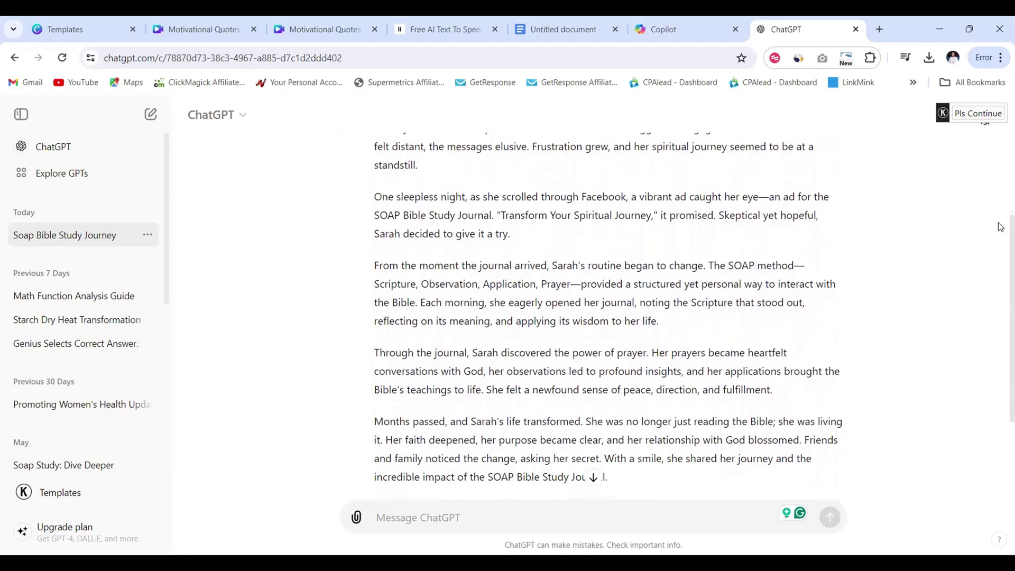
{"action": "scroll", "coordinate": [1002, 226], "scroll_direction": "down", "scroll_amount": 3}
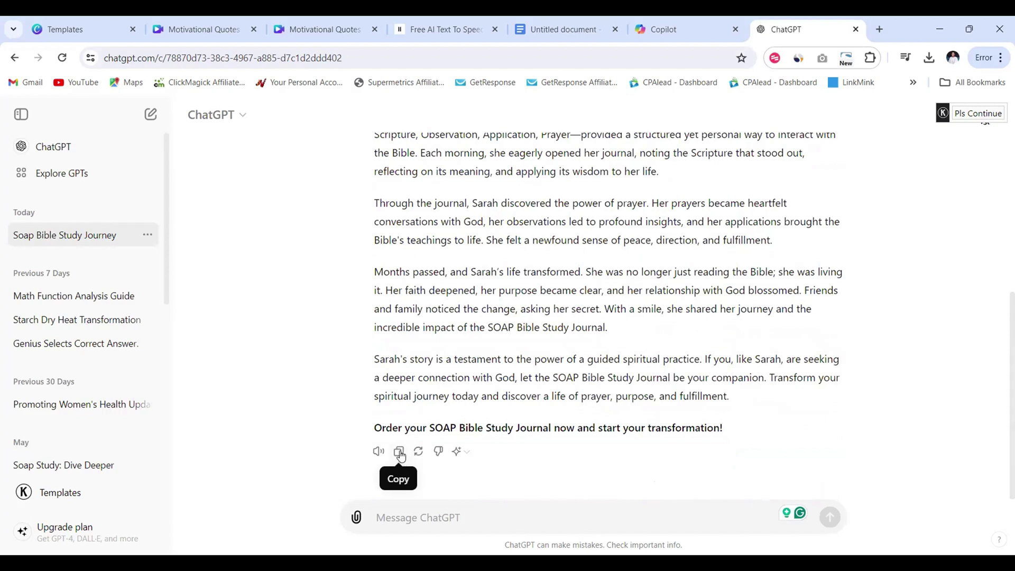
{"action": "left_click", "coordinate": [400, 453]}
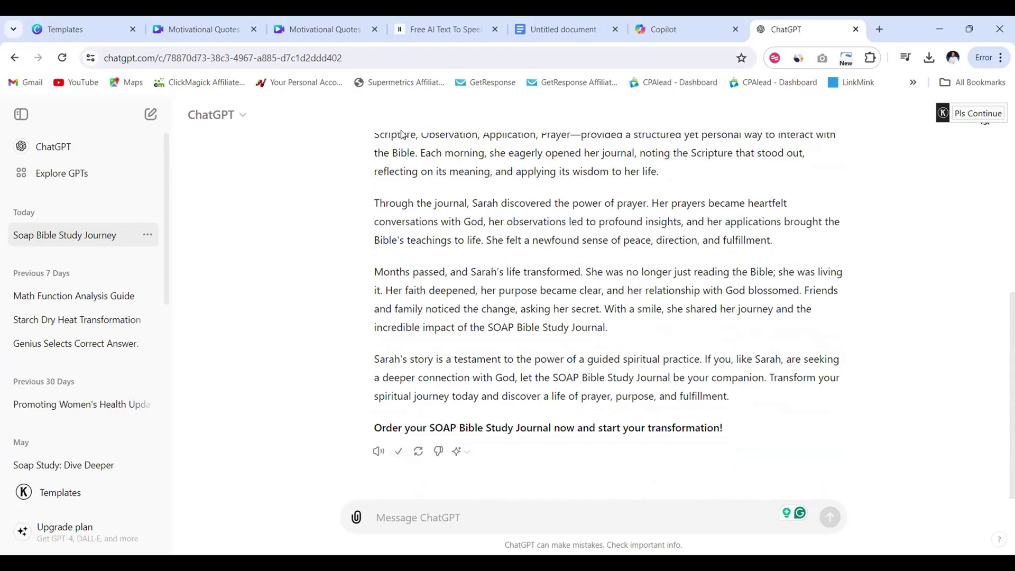
{"action": "left_click", "coordinate": [563, 29]}
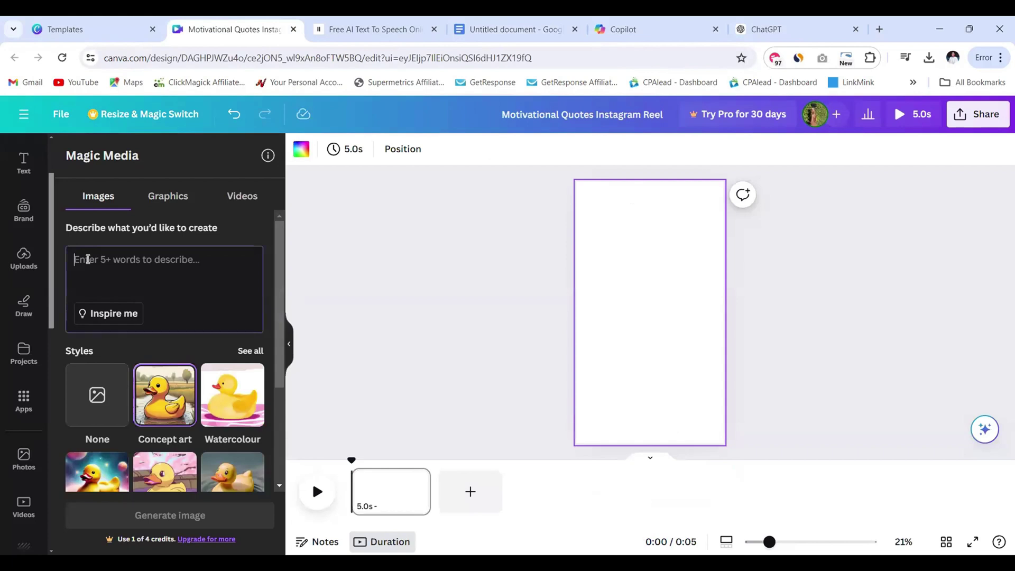
Step: Generate 'a bustling city' images and stretch the first one across the top of the page
{"action": "left_click", "coordinate": [88, 259]}
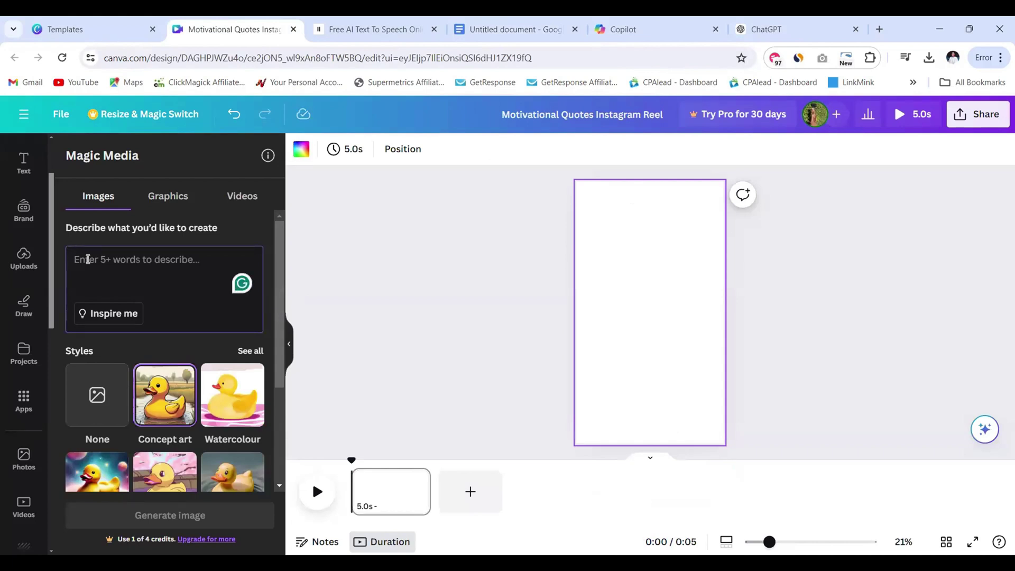
{"action": "key", "text": "ctrl+v"}
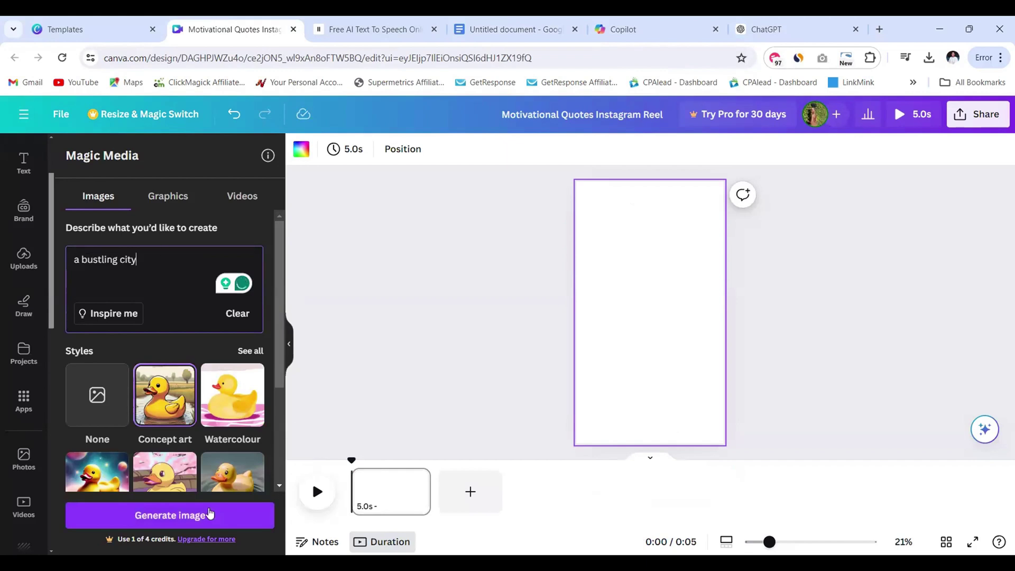
{"action": "left_click", "coordinate": [171, 525]}
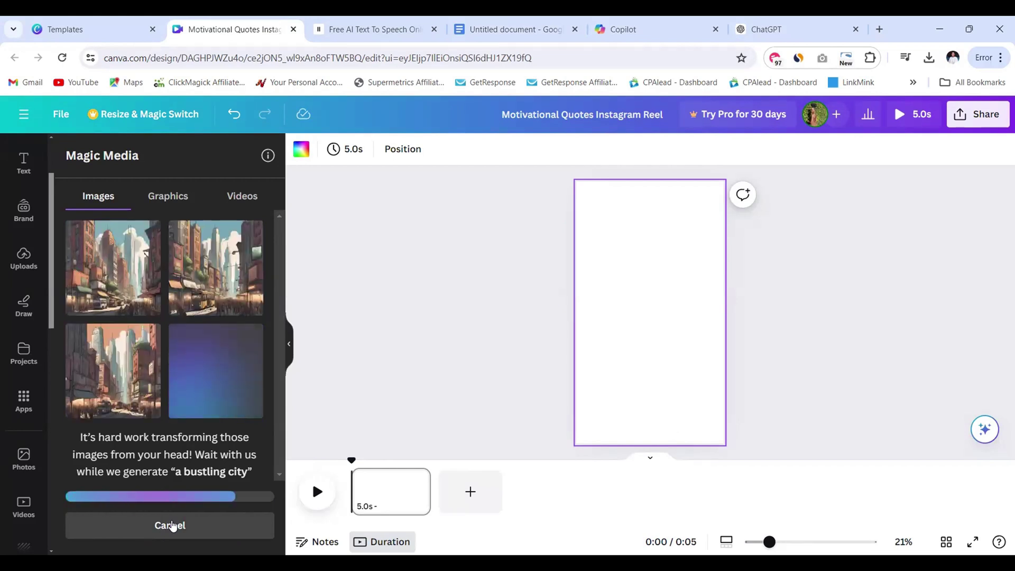
{"action": "left_click_drag", "start_coordinate": [113, 267], "coordinate": [648, 228]}
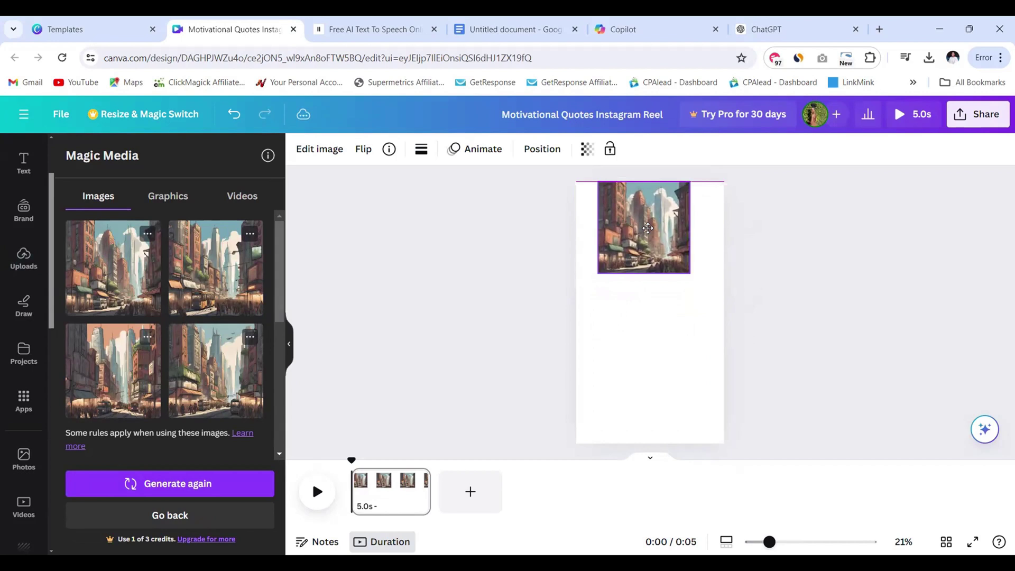
{"action": "left_click_drag", "start_coordinate": [648, 228], "coordinate": [649, 231]}
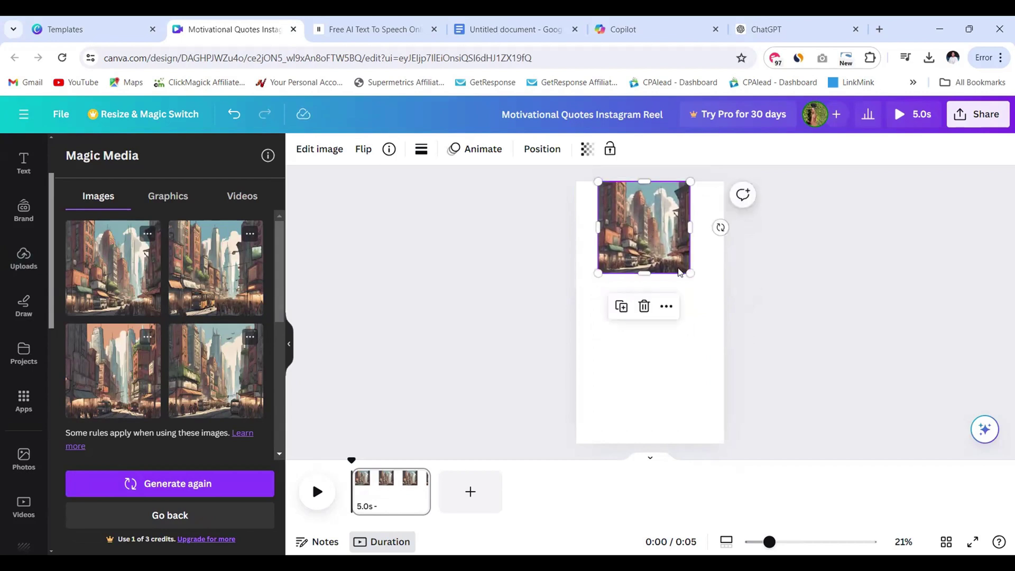
{"action": "left_click_drag", "start_coordinate": [689, 273], "coordinate": [705, 307]}
{"action": "left_click_drag", "start_coordinate": [706, 245], "coordinate": [725, 245]}
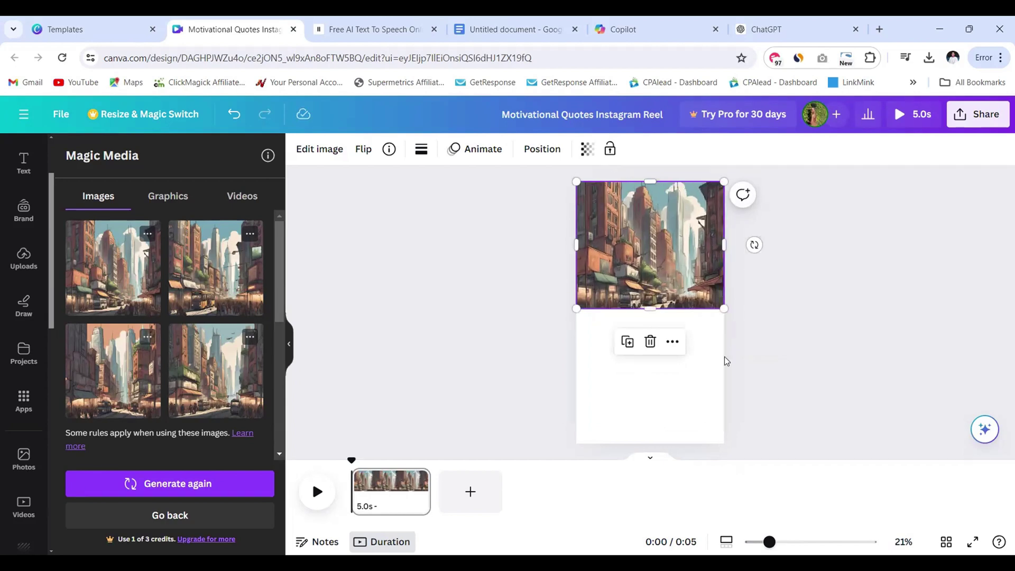
{"action": "left_click", "coordinate": [727, 361]}
Step: Change the image prompt to 'a young lady sitting feeling sad looking at the bible sitting on her table'
{"action": "scroll", "coordinate": [159, 328], "scroll_direction": "down", "scroll_amount": 4}
{"action": "left_click", "coordinate": [138, 376]}
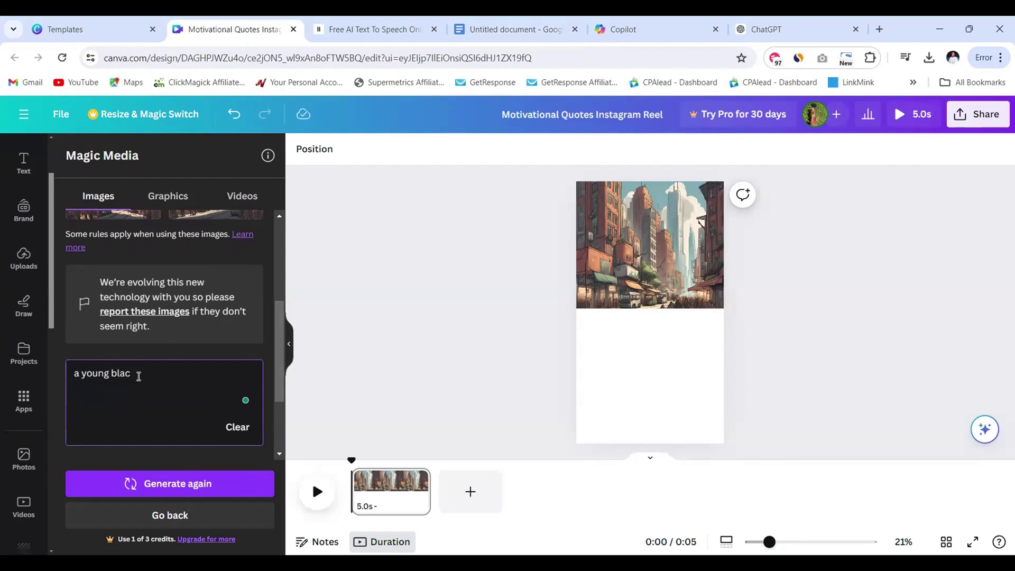
{"action": "key", "text": "BackSpace"}
{"action": "key", "text": "BackSpace"}
{"action": "key", "text": "BackSpace"}
{"action": "type", "text": "lady f"}
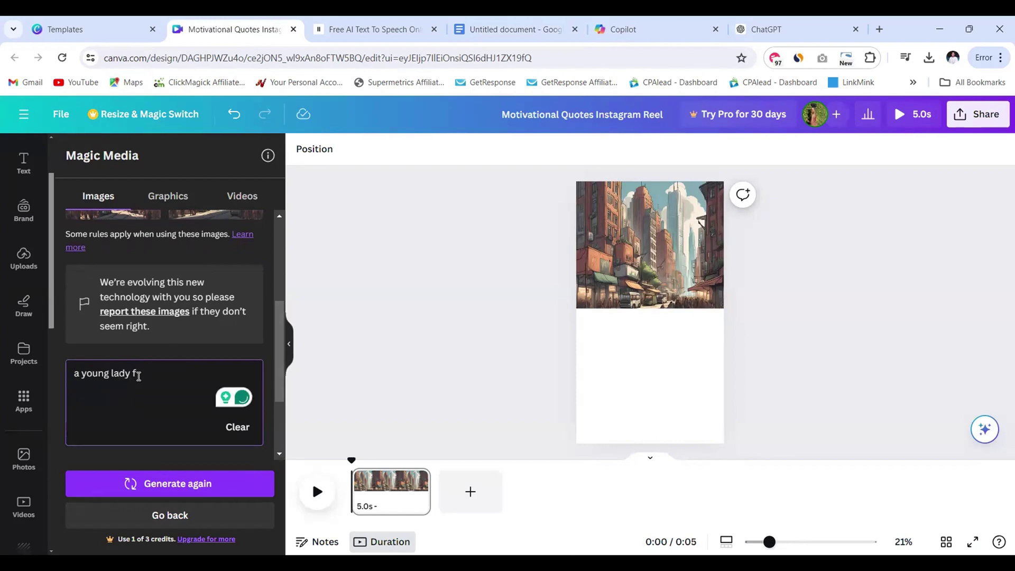
{"action": "type", "text": "eeling sad looking at the bibl"}
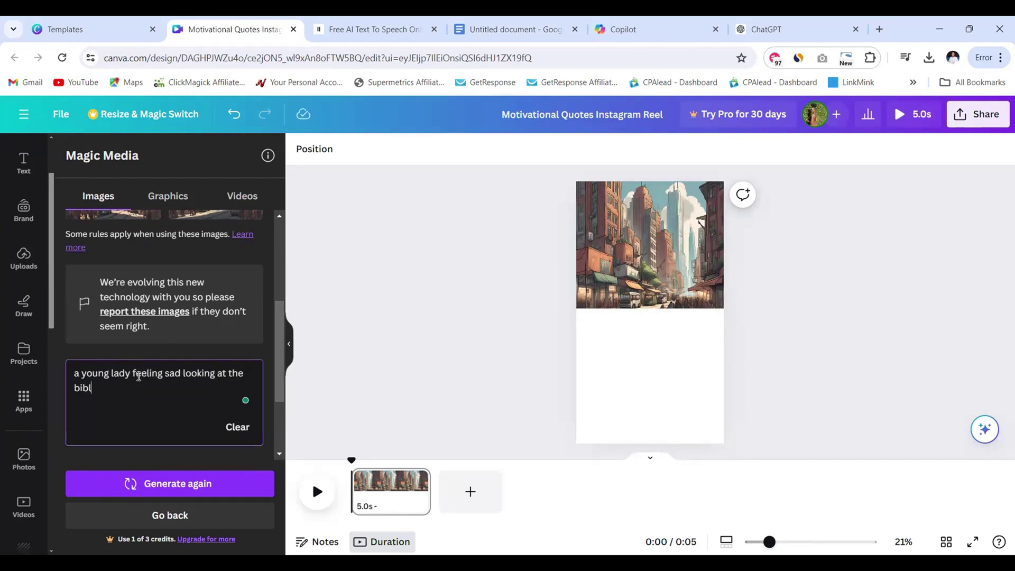
{"action": "type", "text": "e sitting on her table"}
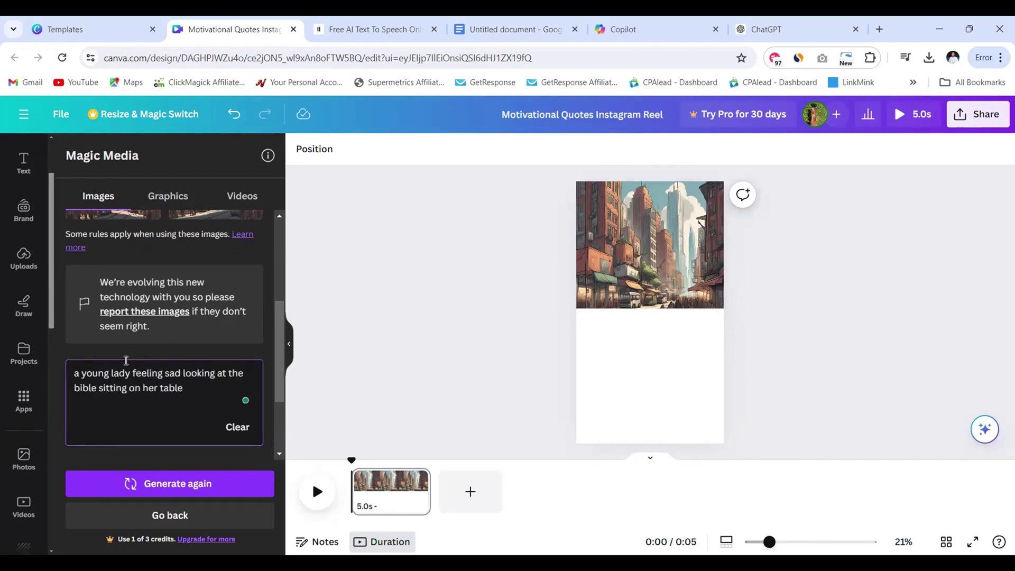
{"action": "left_click", "coordinate": [130, 372]}
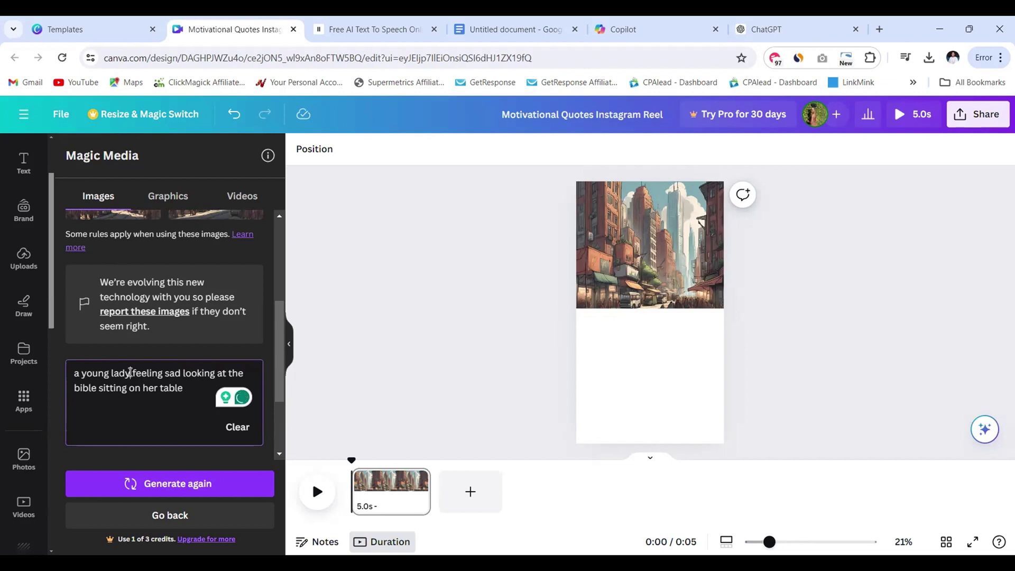
{"action": "type", "text": "sitting "}
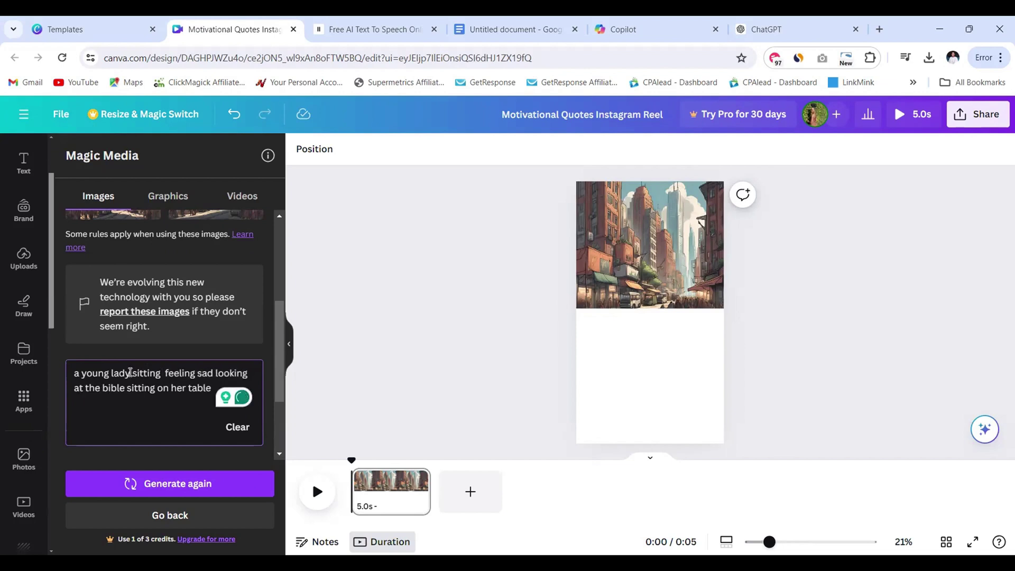
{"action": "type", "text": "in her room"}
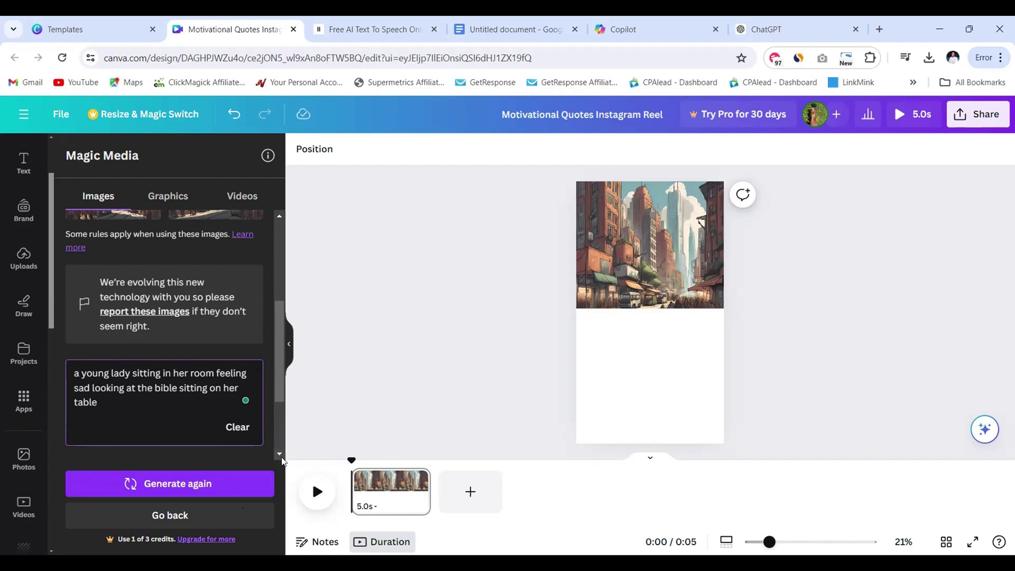
Step: Generate the sad-woman images and enlarge the bottom-left result to fill the page's lower half
{"action": "left_click", "coordinate": [206, 489]}
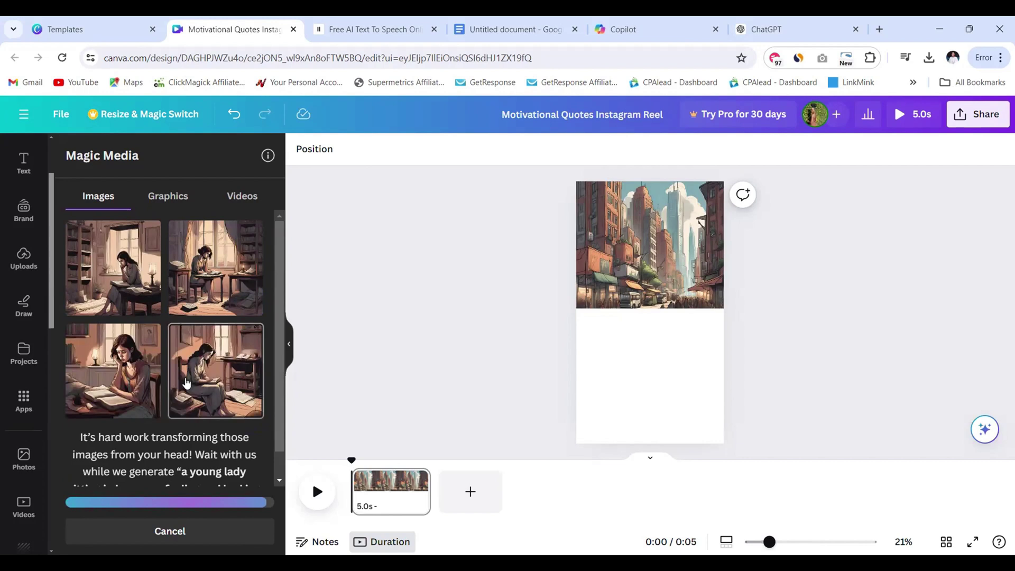
{"action": "left_click", "coordinate": [129, 374]}
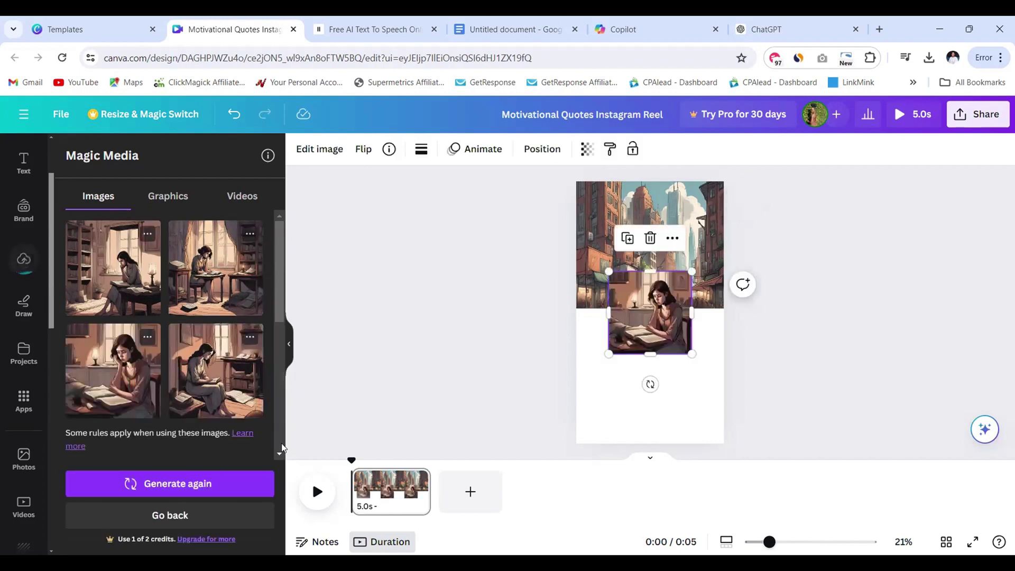
{"action": "left_click_drag", "start_coordinate": [648, 311], "coordinate": [616, 348]}
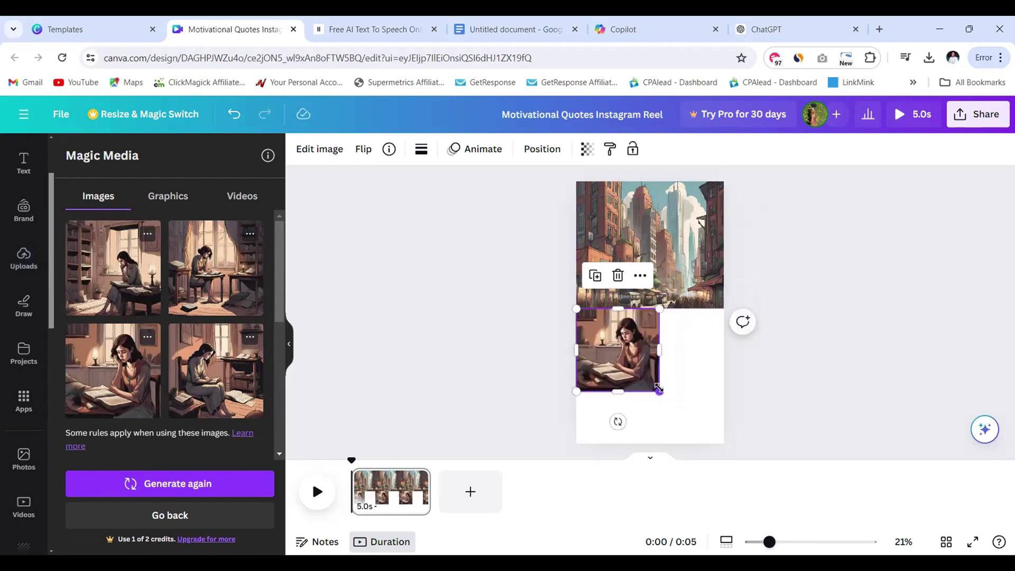
{"action": "left_click_drag", "start_coordinate": [659, 390], "coordinate": [750, 423]}
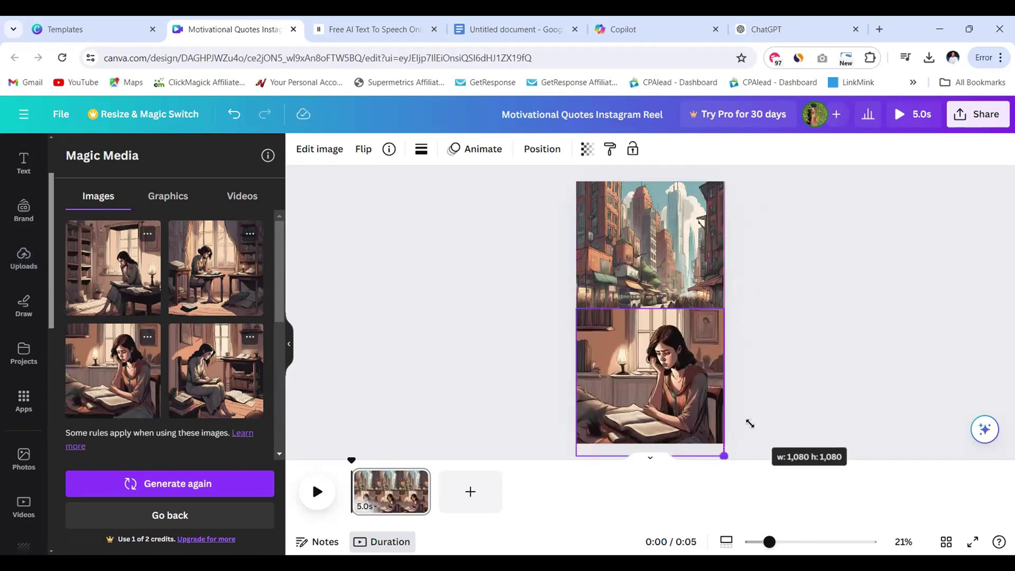
{"action": "left_click", "coordinate": [838, 339]}
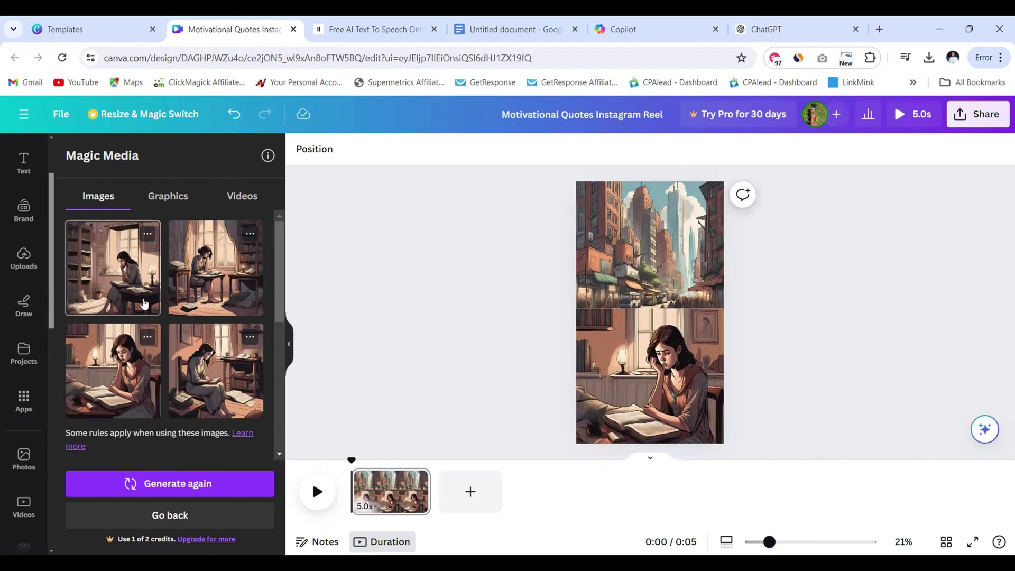
Step: Add a second 5-second page, then download all pages as PNG images
{"action": "left_click", "coordinate": [80, 295]}
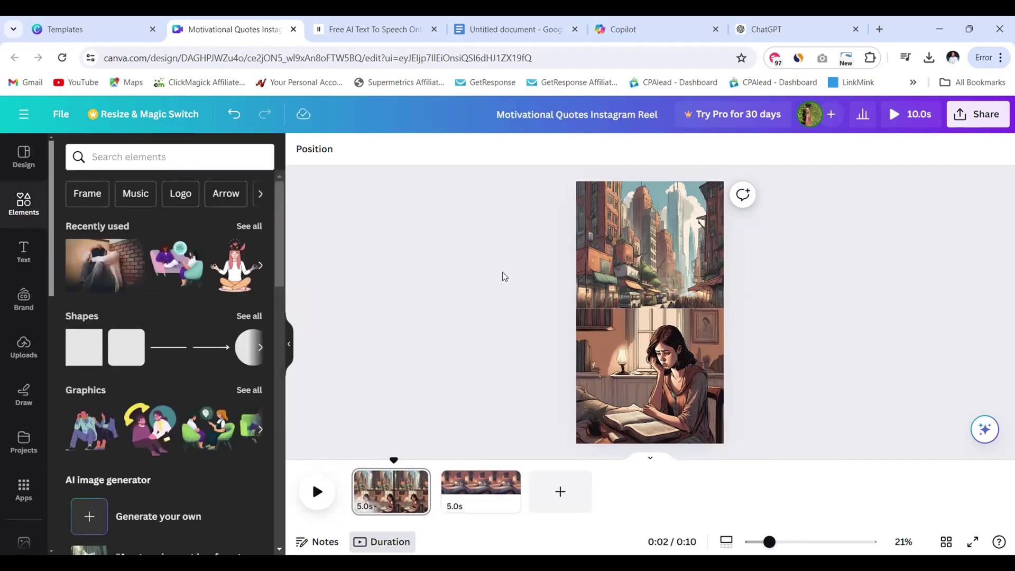
{"action": "left_click", "coordinate": [976, 119]}
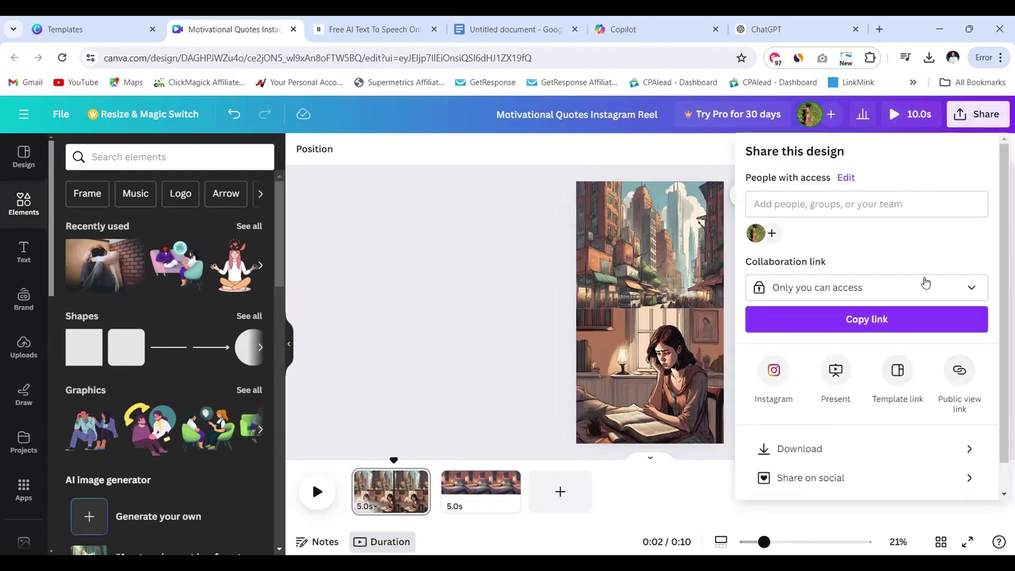
{"action": "left_click", "coordinate": [827, 456]}
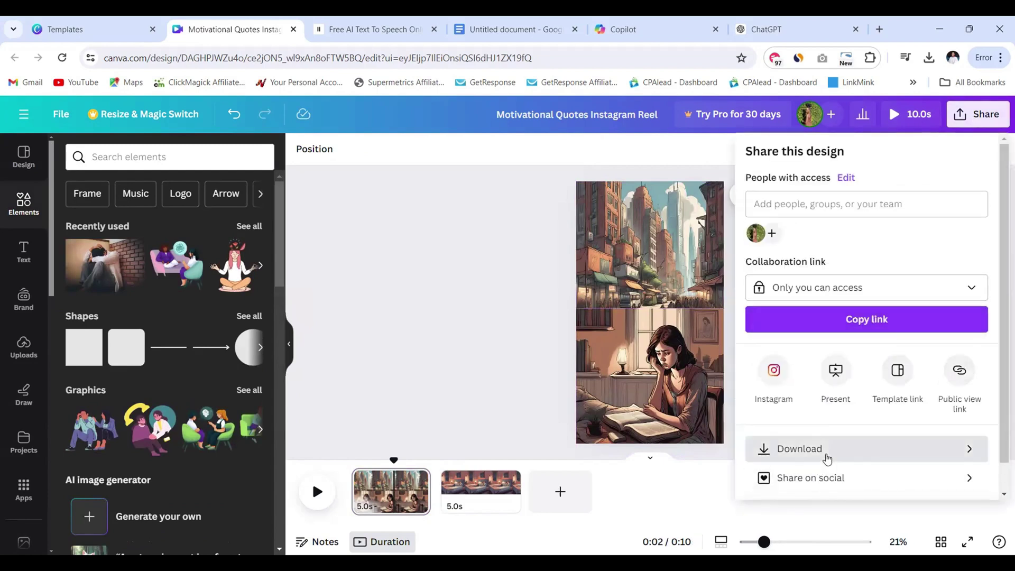
{"action": "left_click", "coordinate": [982, 207]}
{"action": "left_click", "coordinate": [857, 297]}
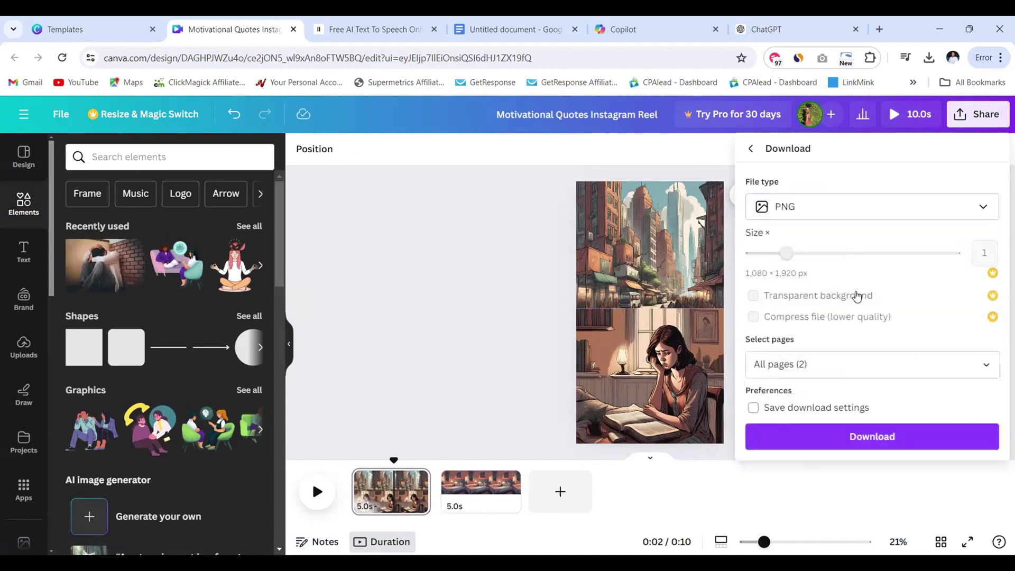
{"action": "left_click", "coordinate": [909, 442]}
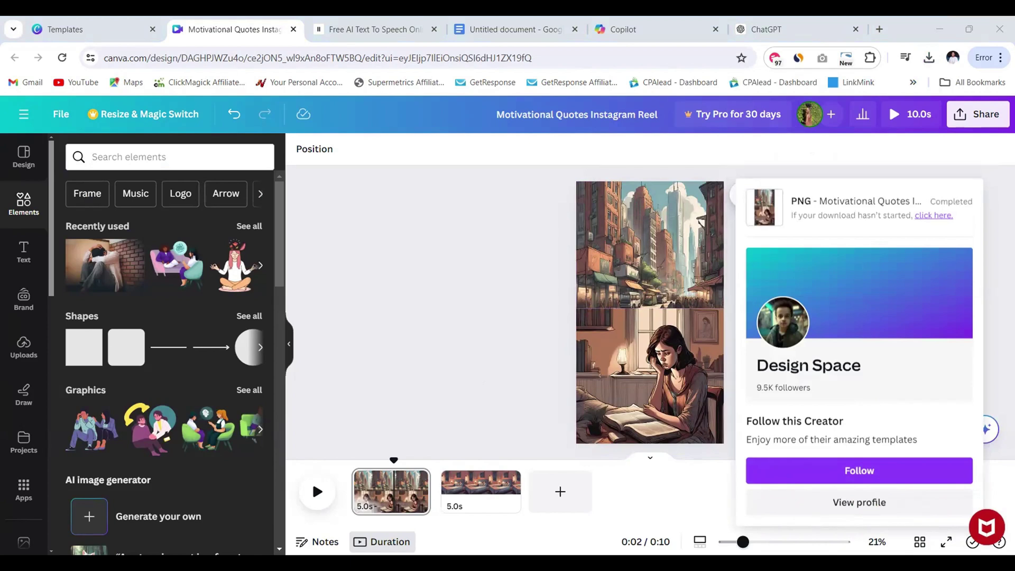
Step: Undo back to a blank page and upload the stacked city-and-reading-woman PNG from the computer
{"action": "key", "text": "ctrl+z"}
{"action": "key", "text": "ctrl+z"}
{"action": "key", "text": "ctrl+z"}
{"action": "key", "text": "ctrl+z"}
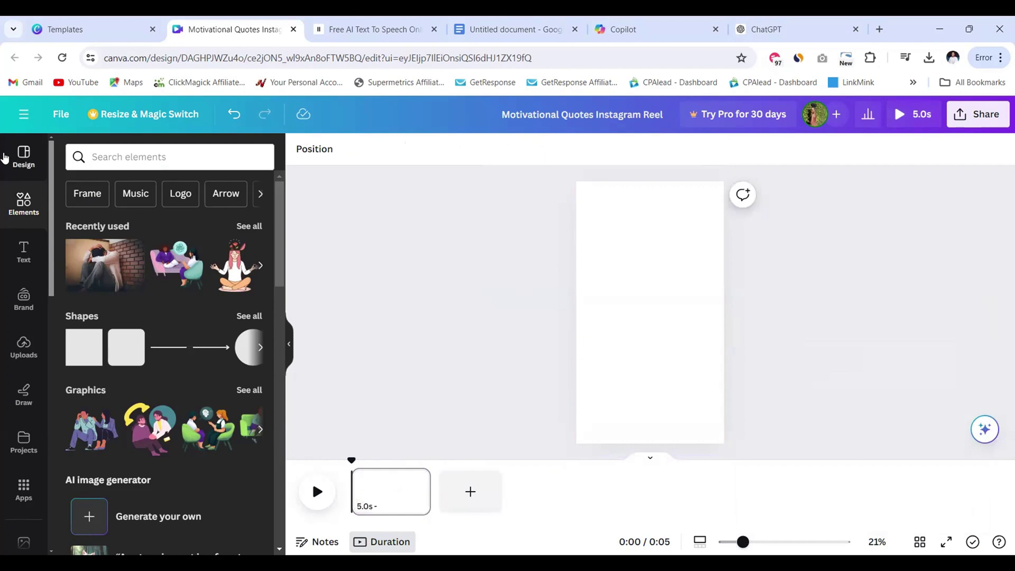
{"action": "left_click", "coordinate": [21, 156]}
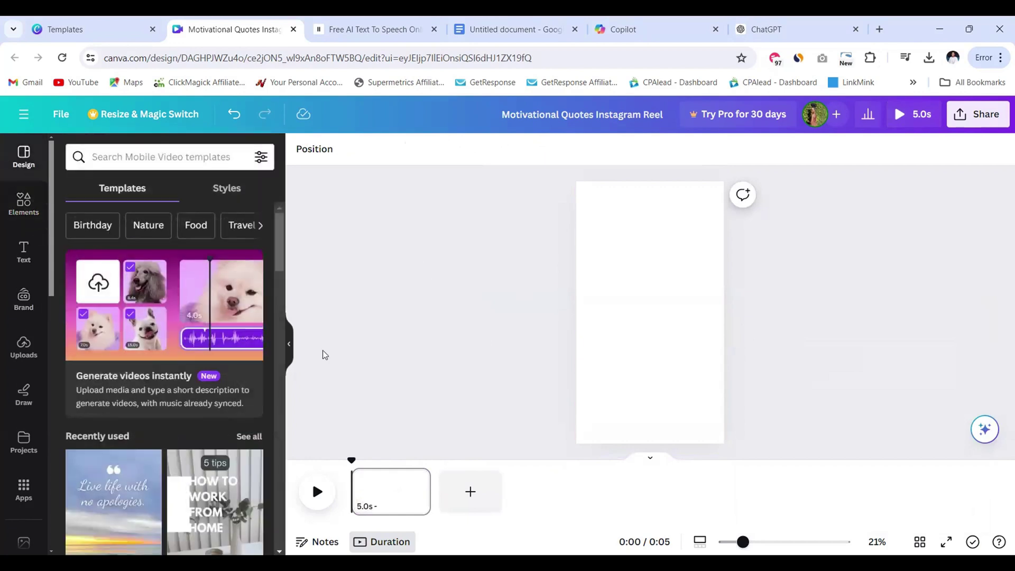
{"action": "left_click", "coordinate": [28, 361]}
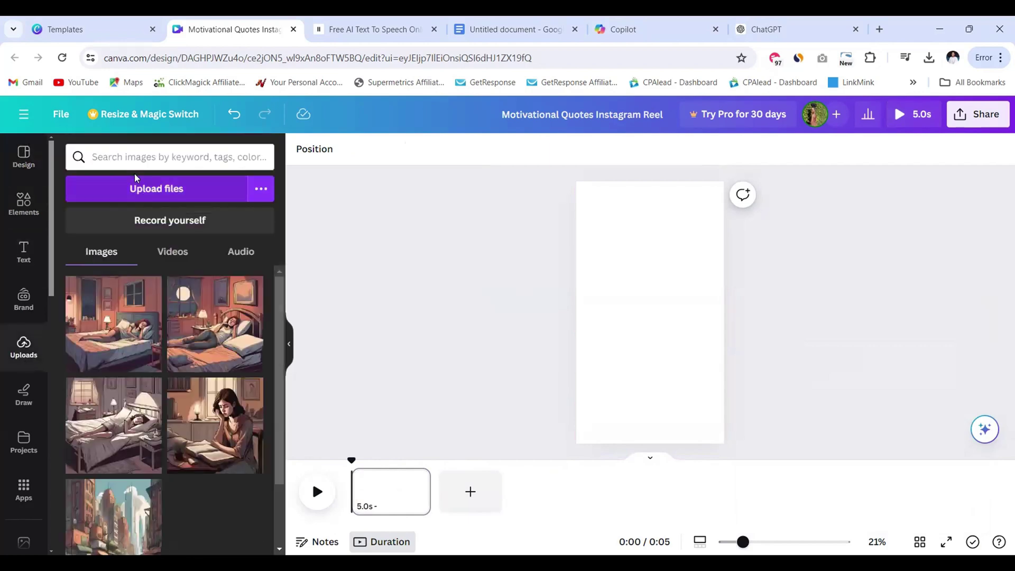
{"action": "left_click", "coordinate": [136, 192]}
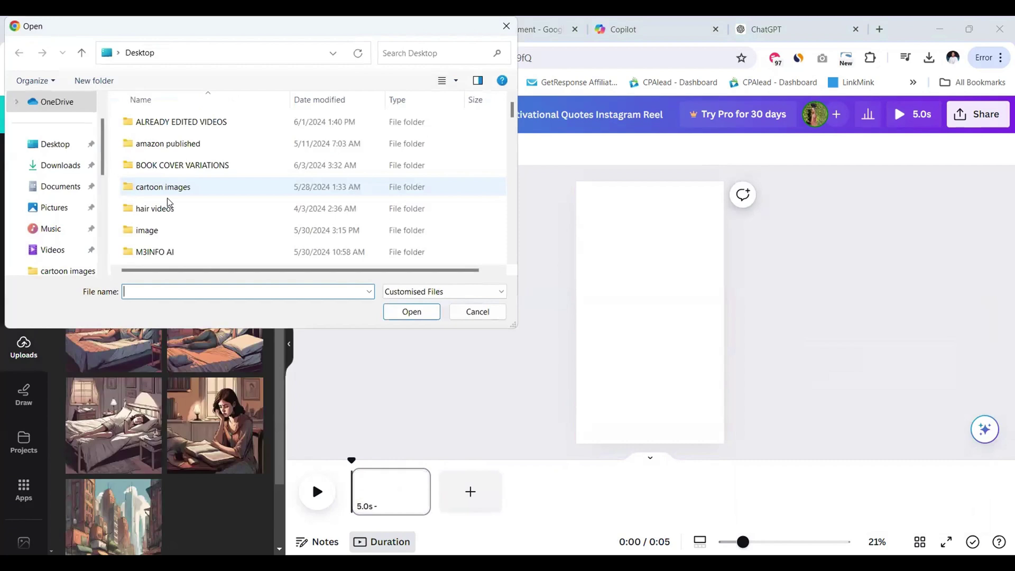
{"action": "scroll", "coordinate": [209, 221], "scroll_direction": "down", "scroll_amount": 5}
{"action": "left_click", "coordinate": [208, 221]}
{"action": "left_click", "coordinate": [410, 313]}
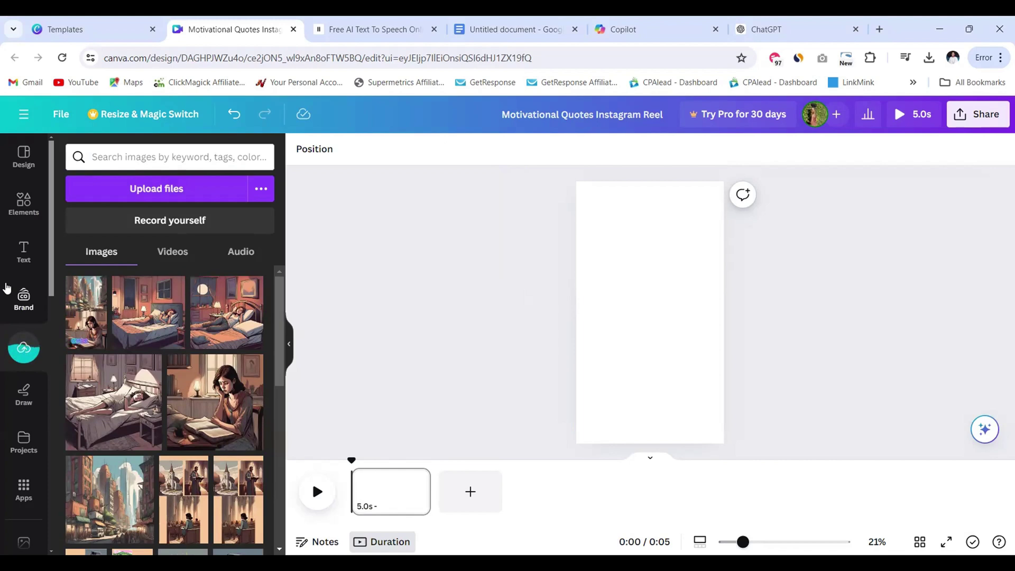
Step: Add the uploaded city-and-reading image and stretch it over the entire reel page
{"action": "left_click", "coordinate": [94, 320]}
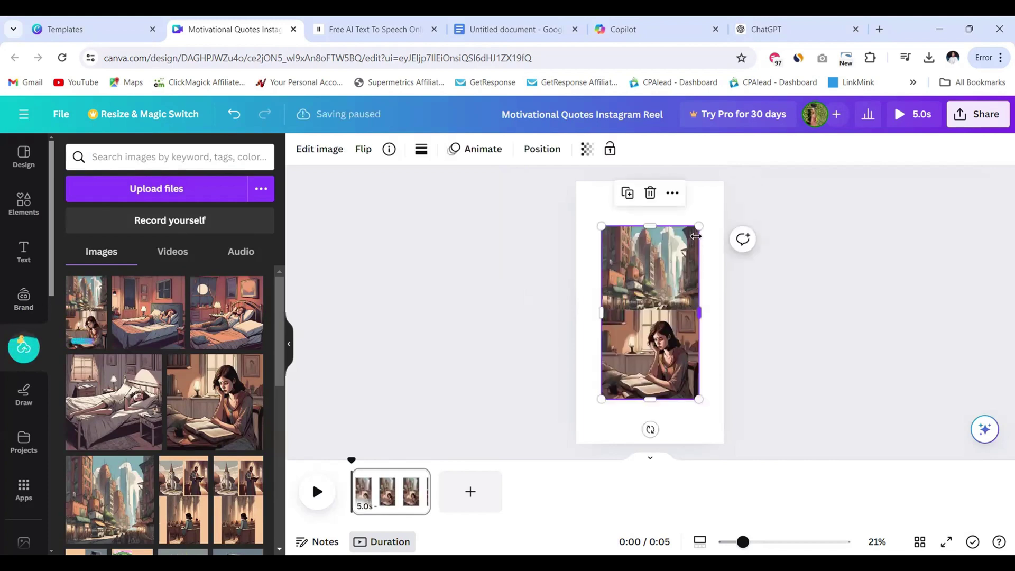
{"action": "left_click_drag", "start_coordinate": [699, 227], "coordinate": [724, 189]}
{"action": "left_click_drag", "start_coordinate": [602, 188], "coordinate": [589, 190]}
{"action": "left_click_drag", "start_coordinate": [649, 282], "coordinate": [627, 277]}
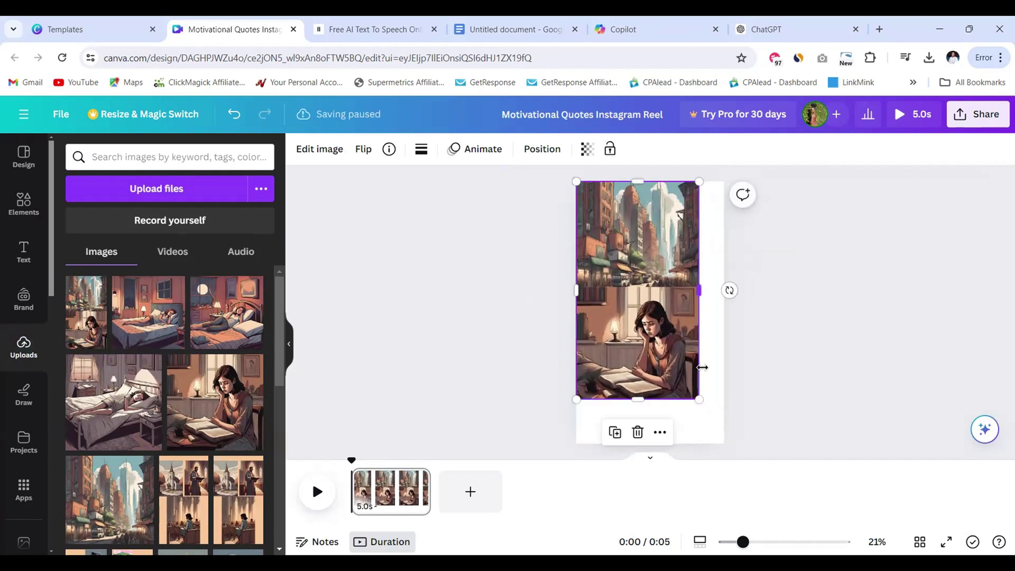
{"action": "left_click_drag", "start_coordinate": [698, 400], "coordinate": [725, 444]}
{"action": "left_click", "coordinate": [881, 316]}
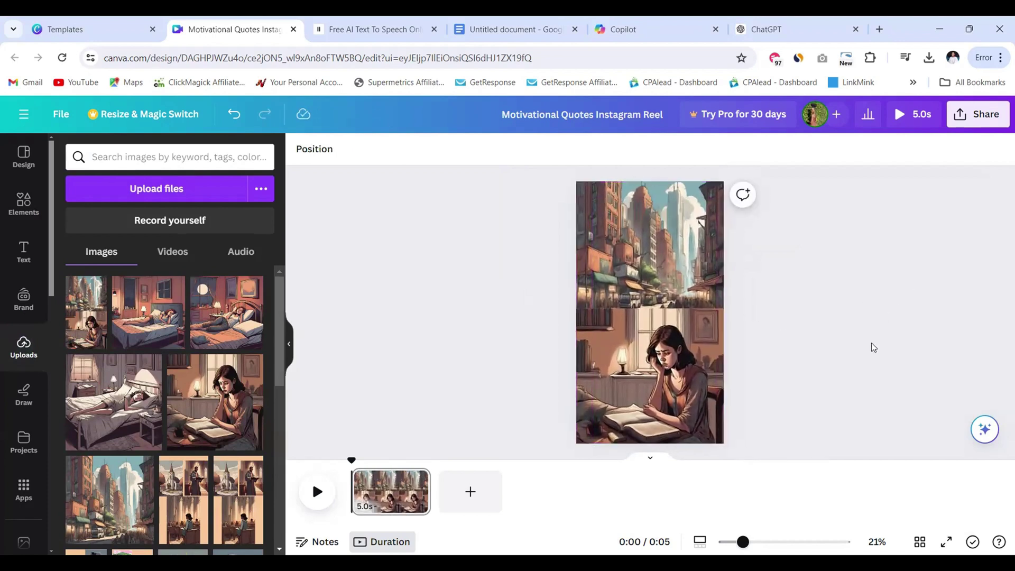
Step: Search the apps for 'speed pain' and open the Speed Painter app
{"action": "scroll", "coordinate": [29, 328], "scroll_direction": "down", "scroll_amount": 3}
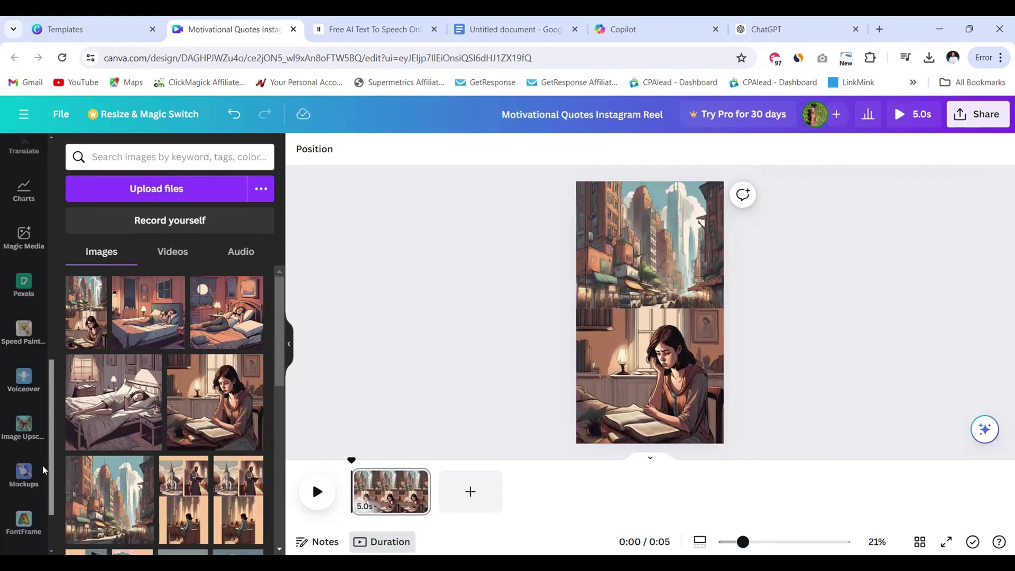
{"action": "scroll", "coordinate": [30, 264], "scroll_direction": "up", "scroll_amount": 3}
{"action": "left_click", "coordinate": [24, 489]}
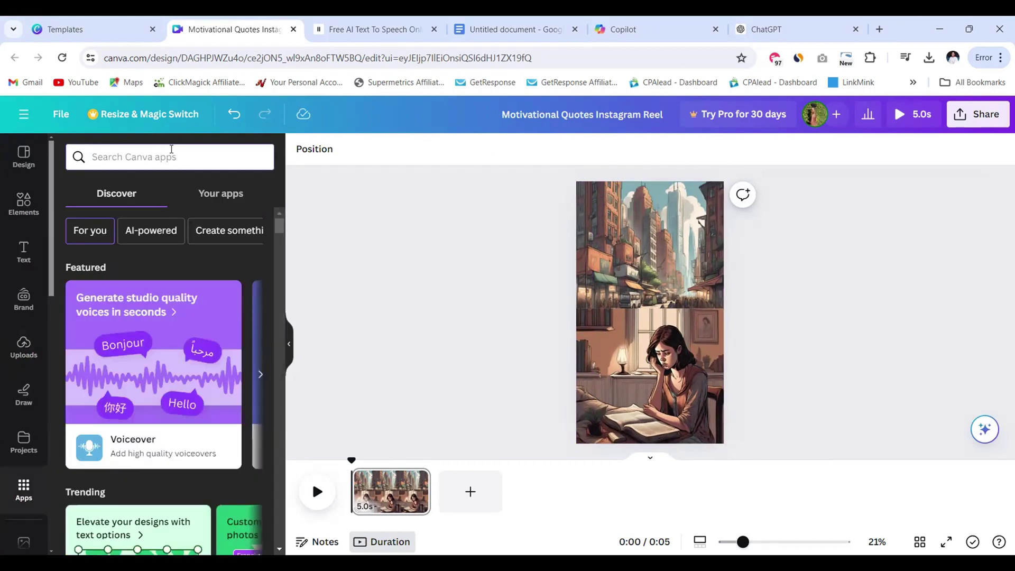
{"action": "left_click", "coordinate": [171, 156]}
{"action": "type", "text": "sp"}
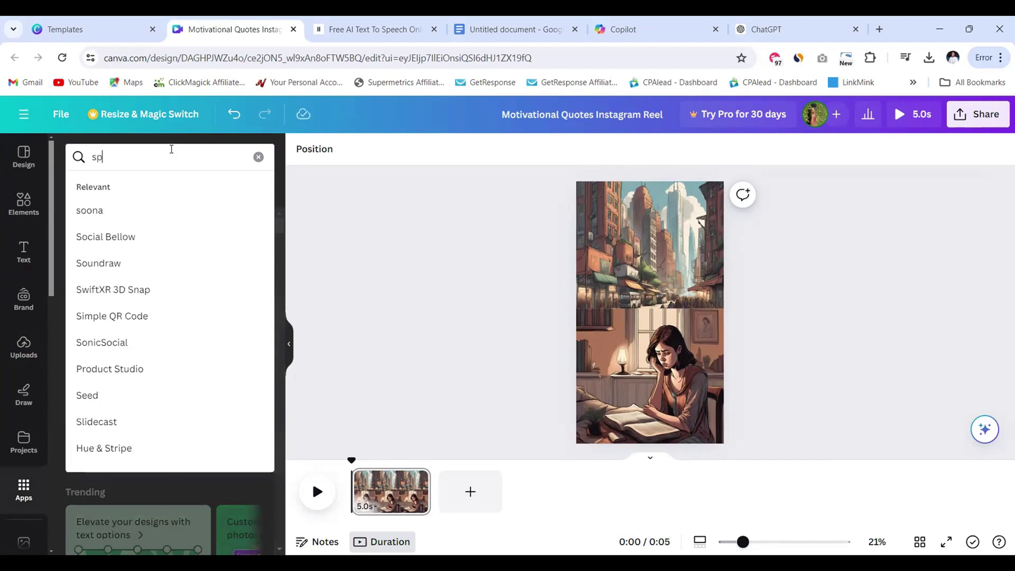
{"action": "type", "text": "eed "}
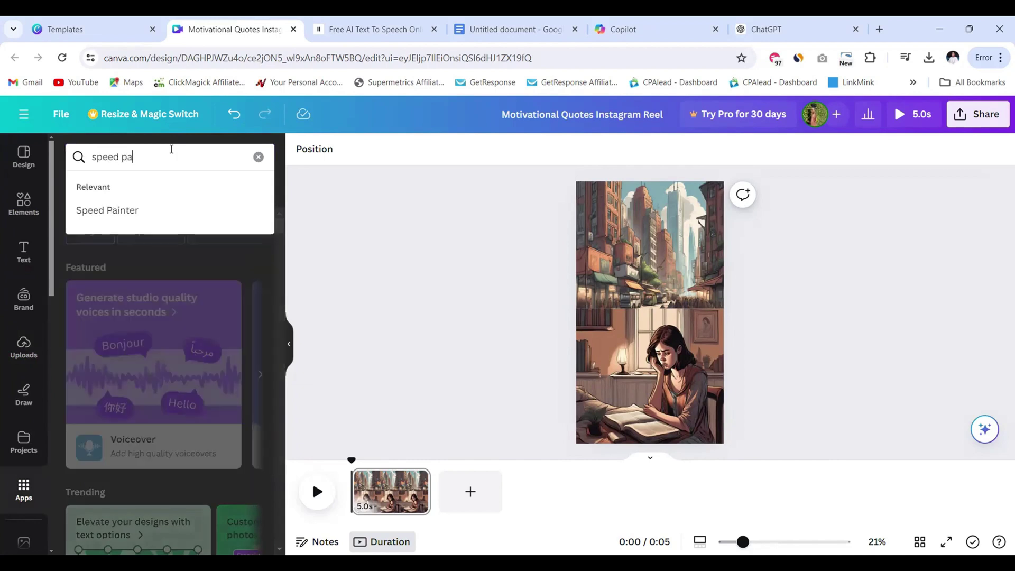
{"action": "type", "text": "pain"}
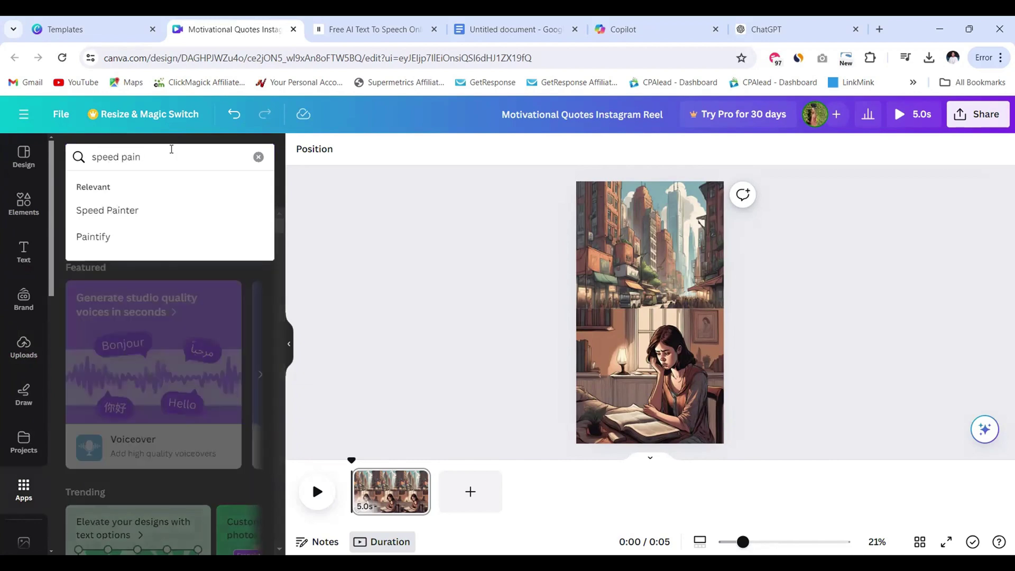
{"action": "left_click", "coordinate": [153, 208]}
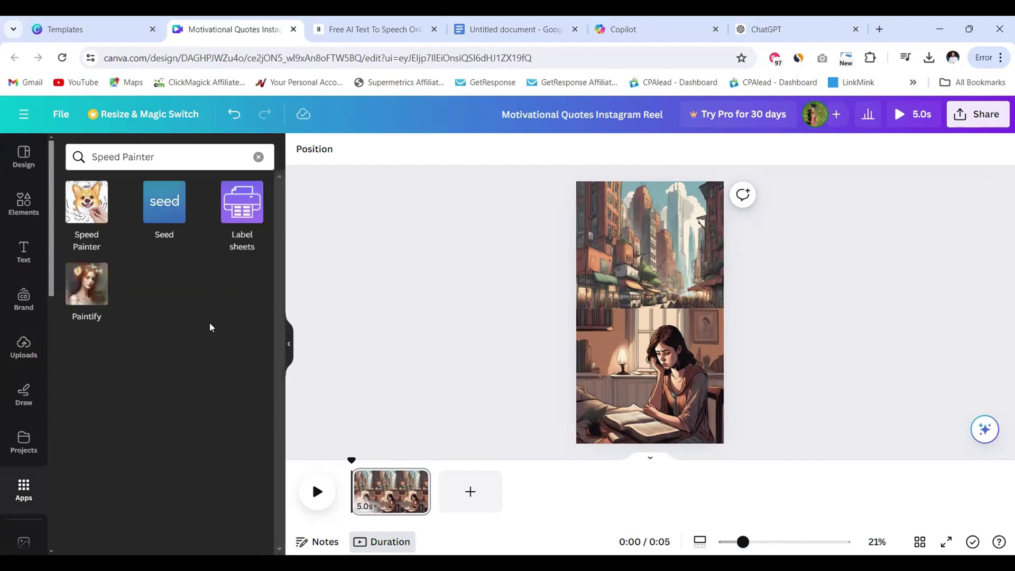
{"action": "left_click", "coordinate": [86, 204]}
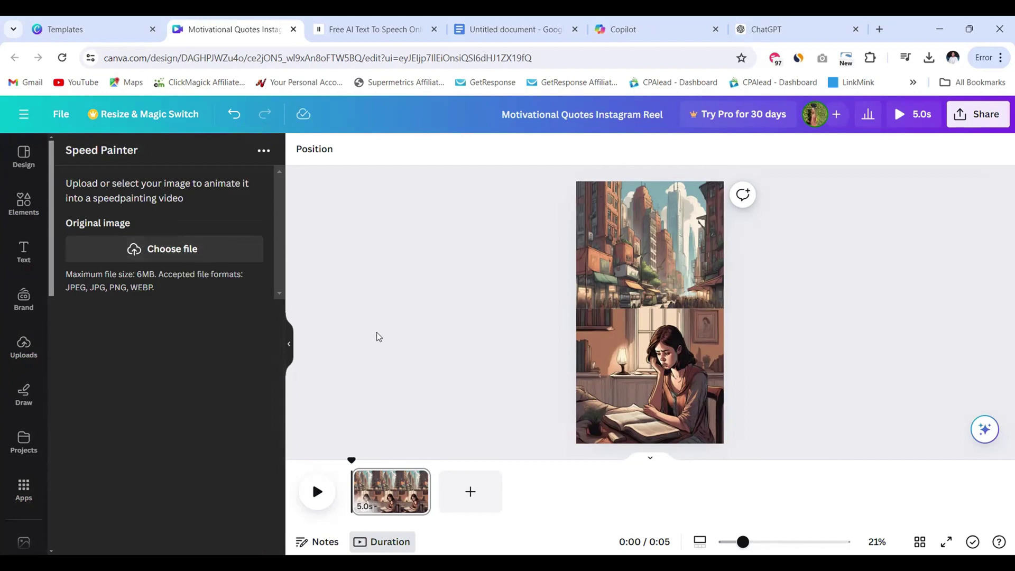
Step: Generate an 8s Speed Painter sketch video of the page image with 5s sketch and 3s colour fill
{"action": "left_click", "coordinate": [652, 291]}
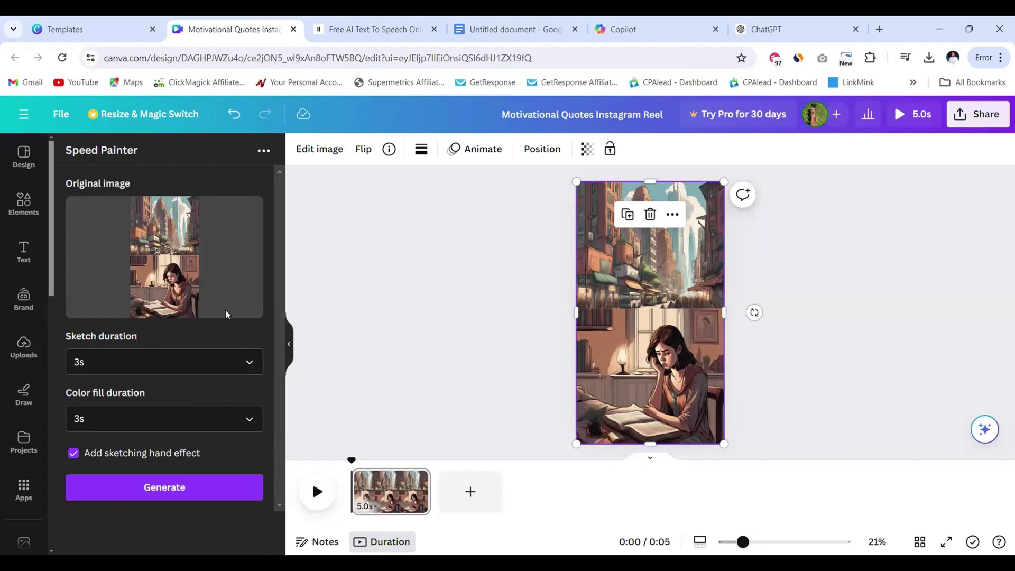
{"action": "left_click", "coordinate": [250, 366]}
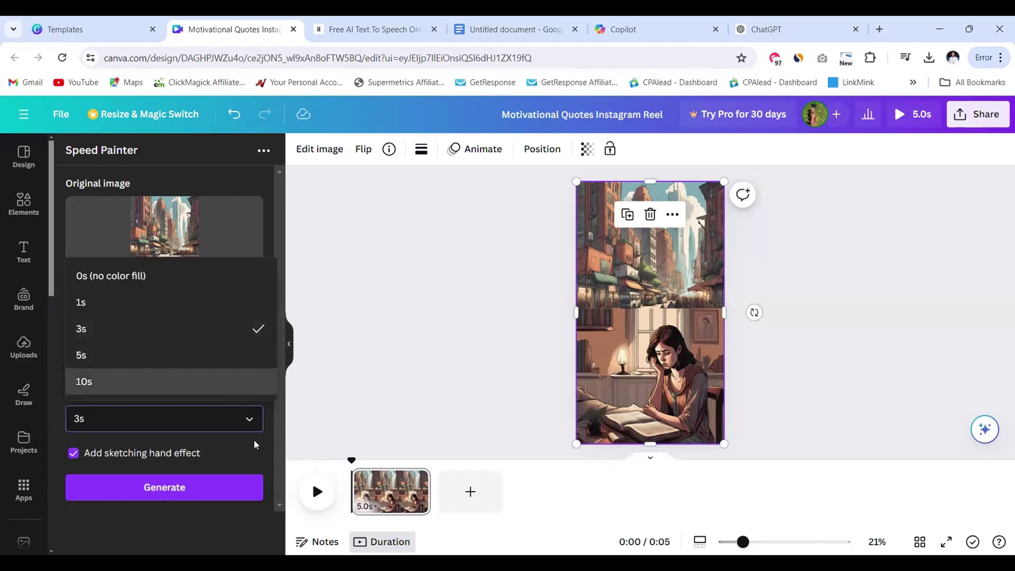
{"action": "left_click", "coordinate": [254, 423]}
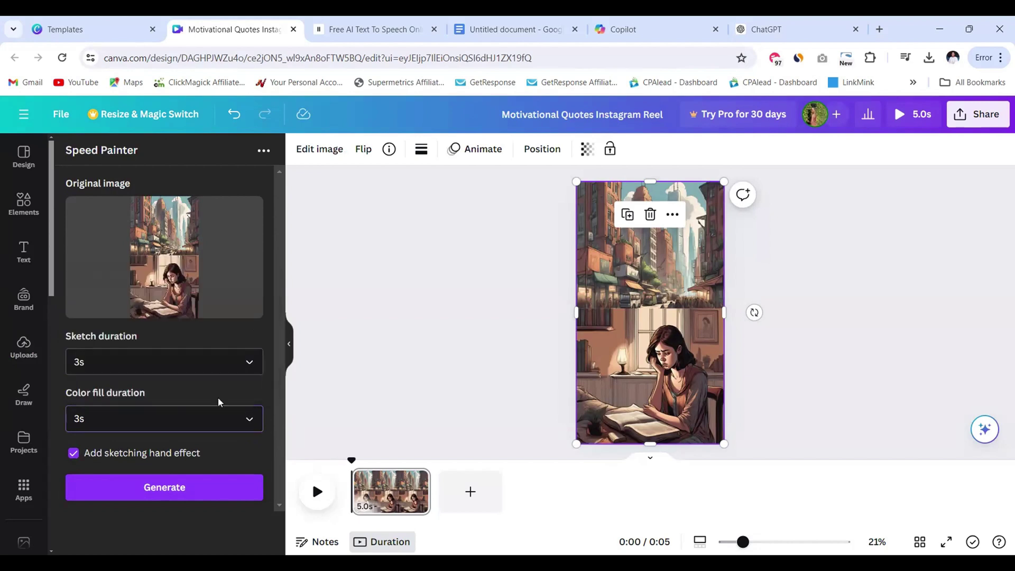
{"action": "left_click", "coordinate": [253, 363]}
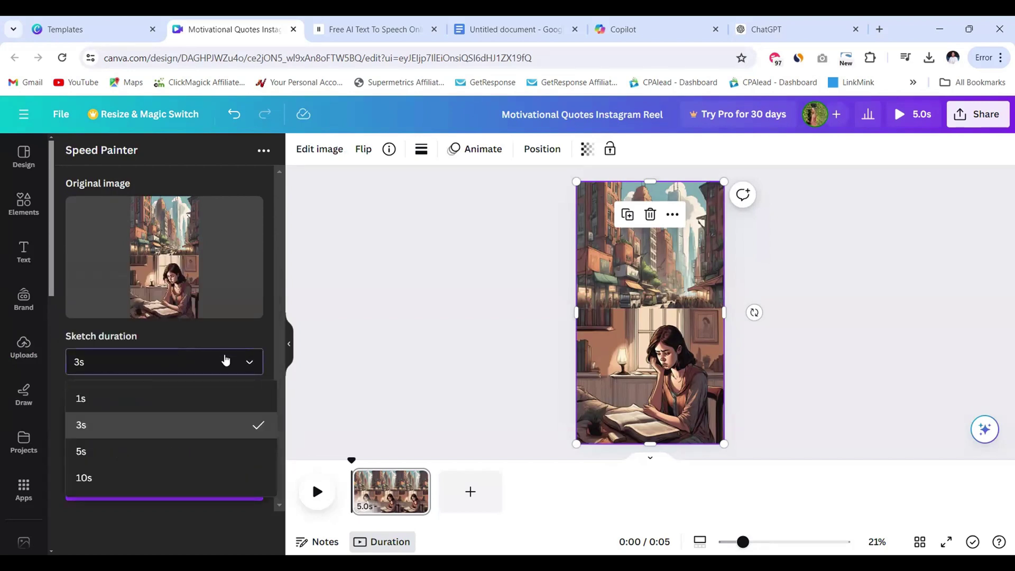
{"action": "left_click", "coordinate": [113, 456]}
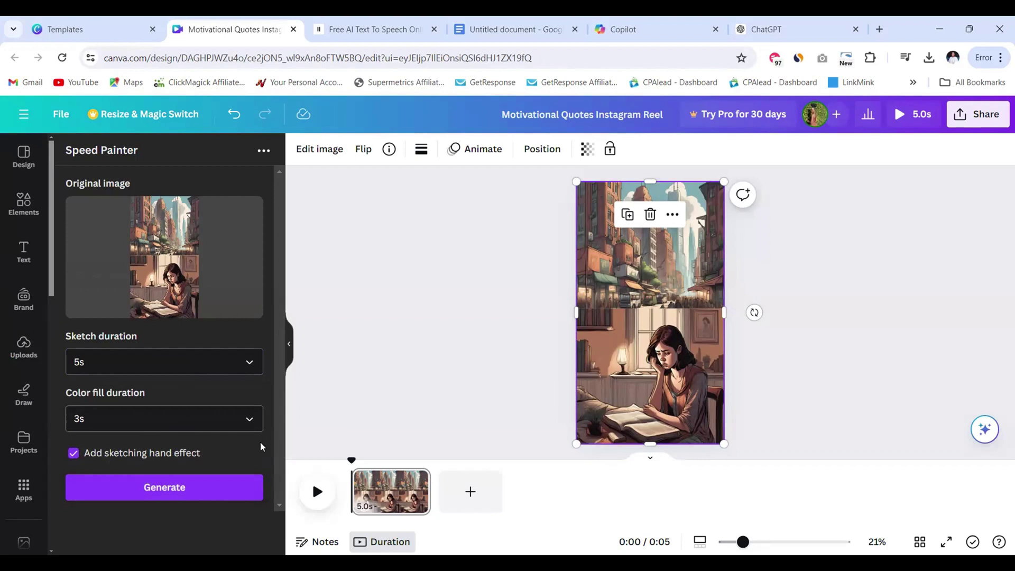
{"action": "left_click", "coordinate": [181, 495]}
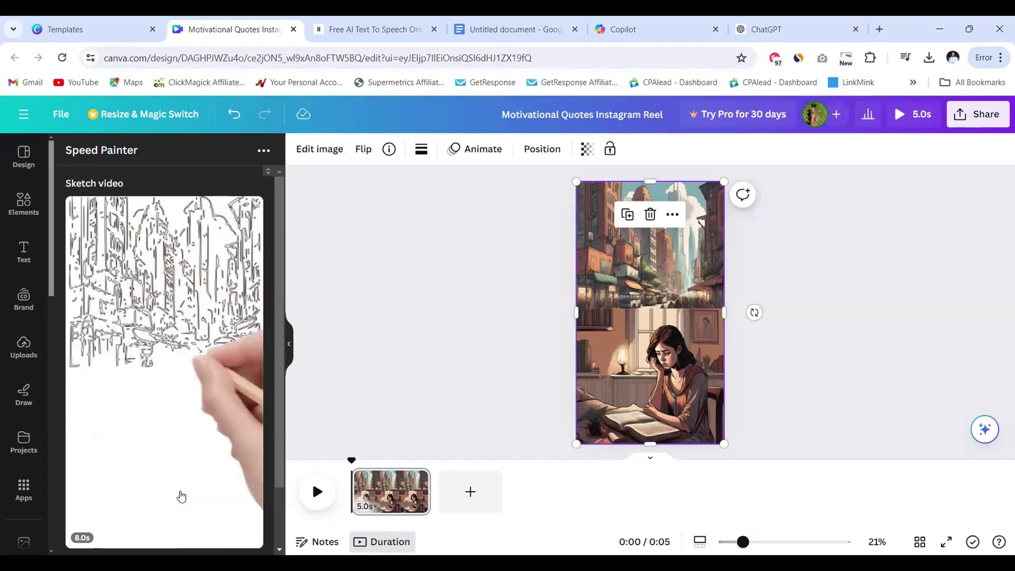
Step: Insert the 8-second sketch video and stretch it to fill the page
{"action": "left_click", "coordinate": [181, 497]}
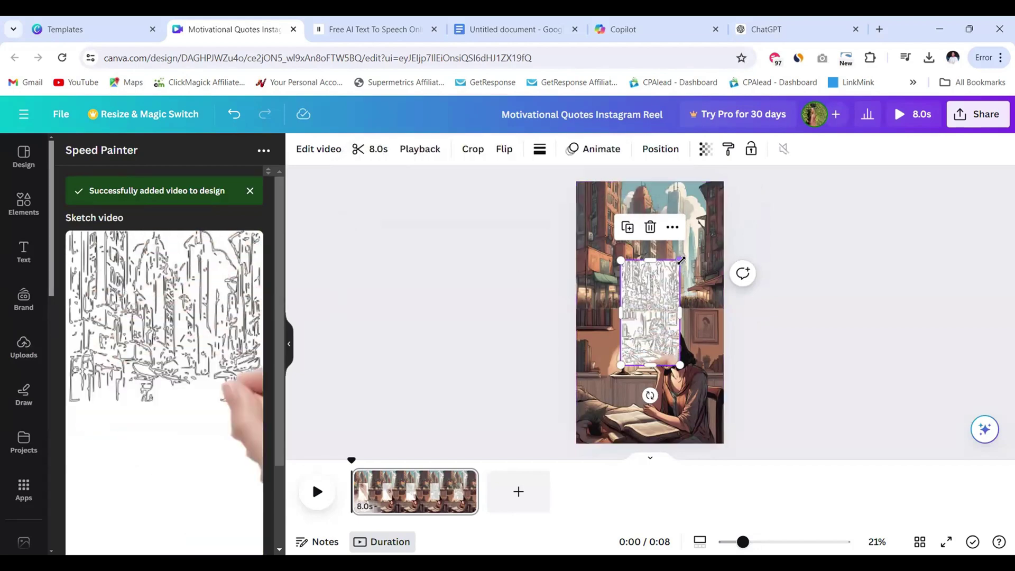
{"action": "left_click_drag", "start_coordinate": [682, 261], "coordinate": [724, 181]}
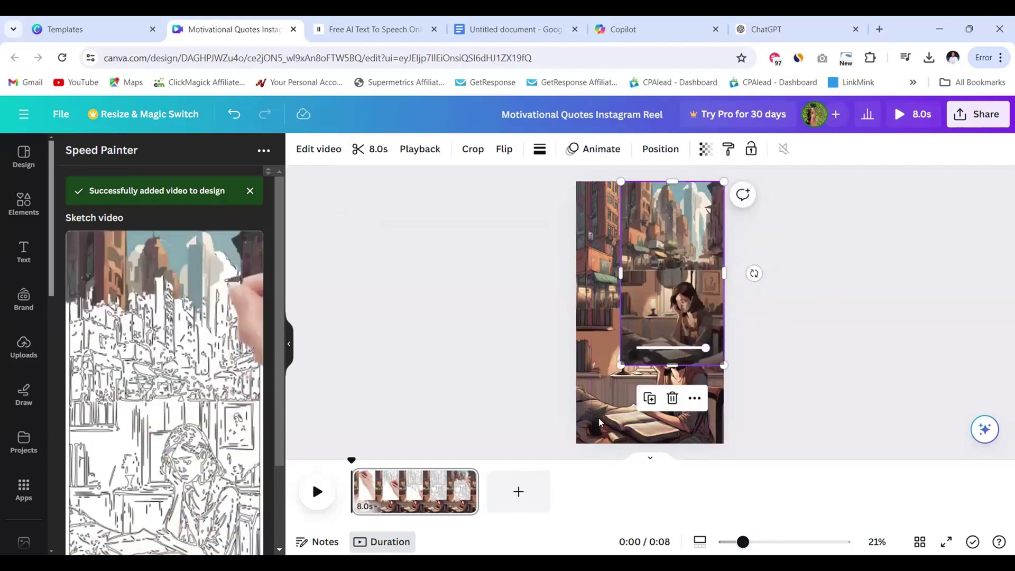
{"action": "left_click_drag", "start_coordinate": [621, 365], "coordinate": [549, 426]}
Step: Preview the sketch video, then add a new blank page after it
{"action": "left_click", "coordinate": [925, 349]}
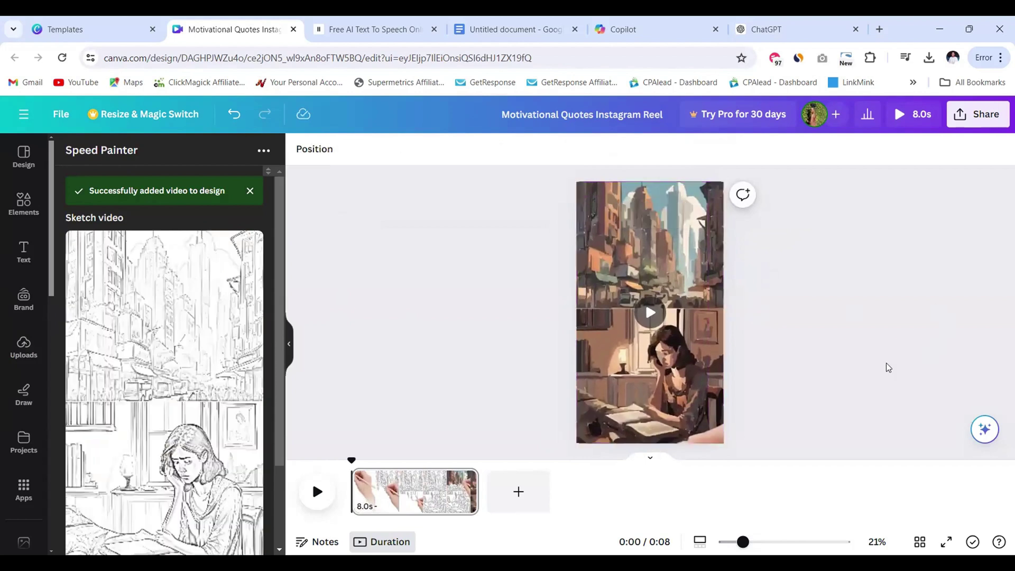
{"action": "left_click", "coordinate": [659, 314]}
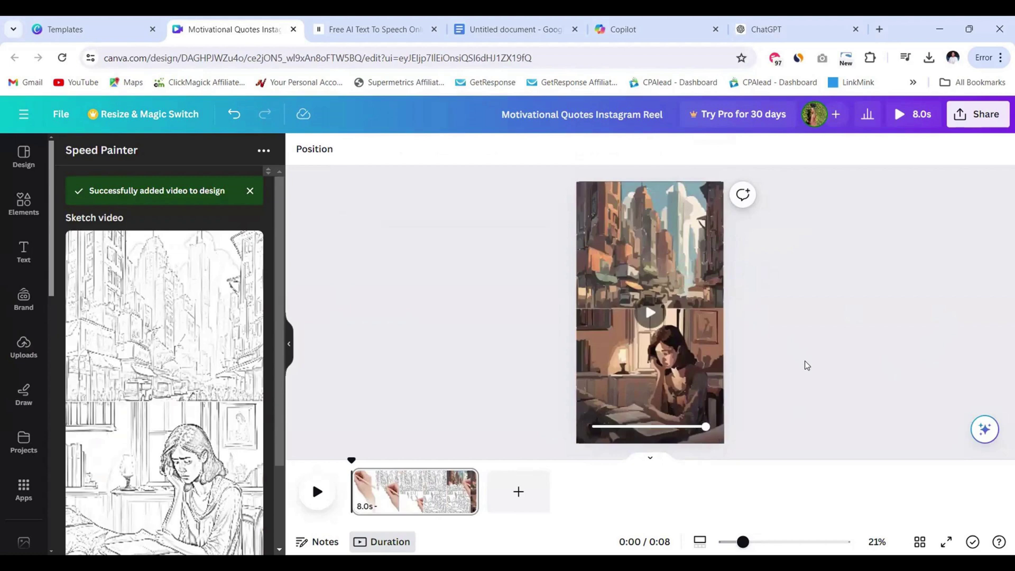
{"action": "key", "text": "ctrl+Return"}
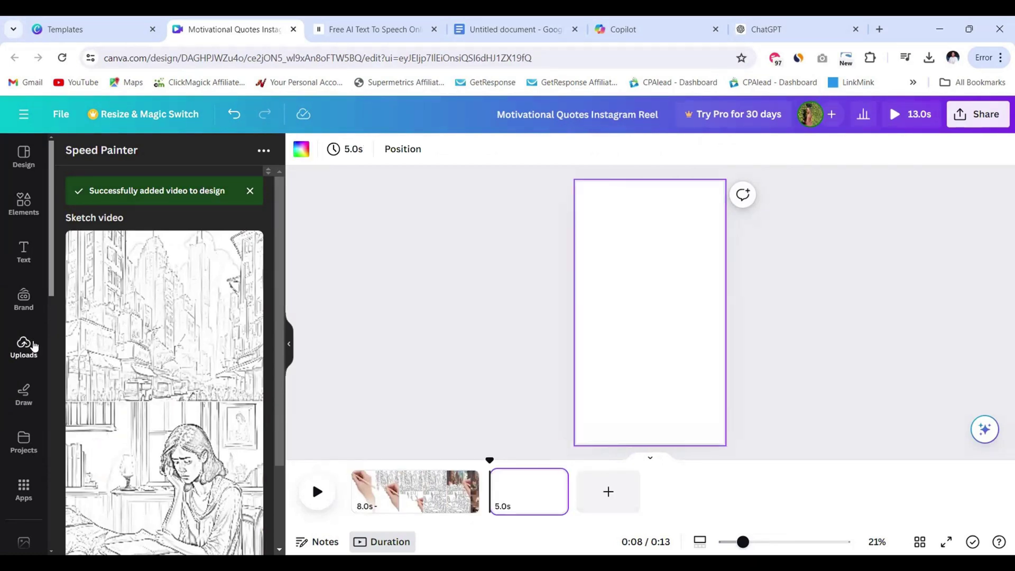
Step: Add the city-and-reading-woman illustration to page 2 and trim that page to 2.5s
{"action": "left_click", "coordinate": [34, 346]}
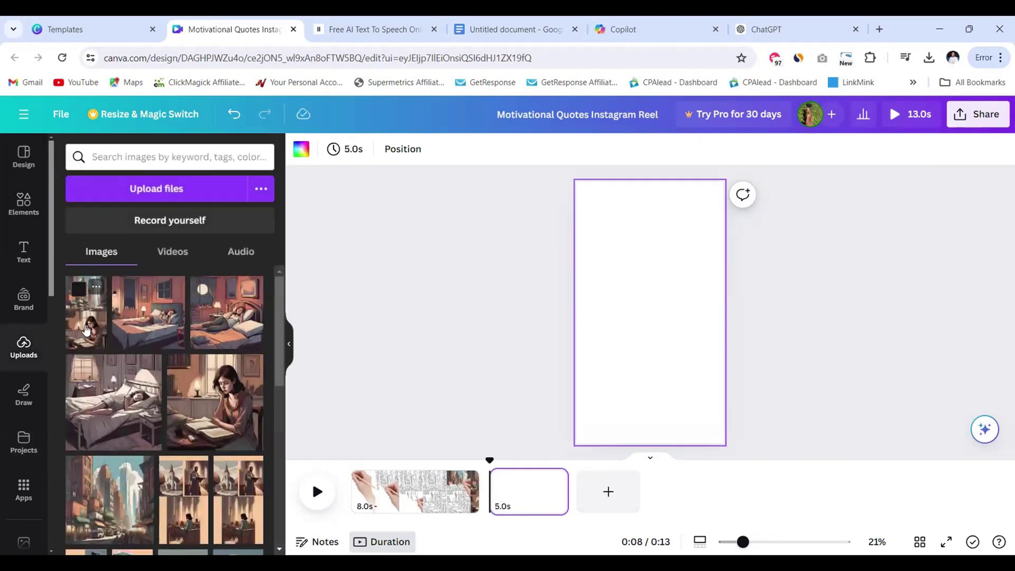
{"action": "left_click", "coordinate": [86, 330]}
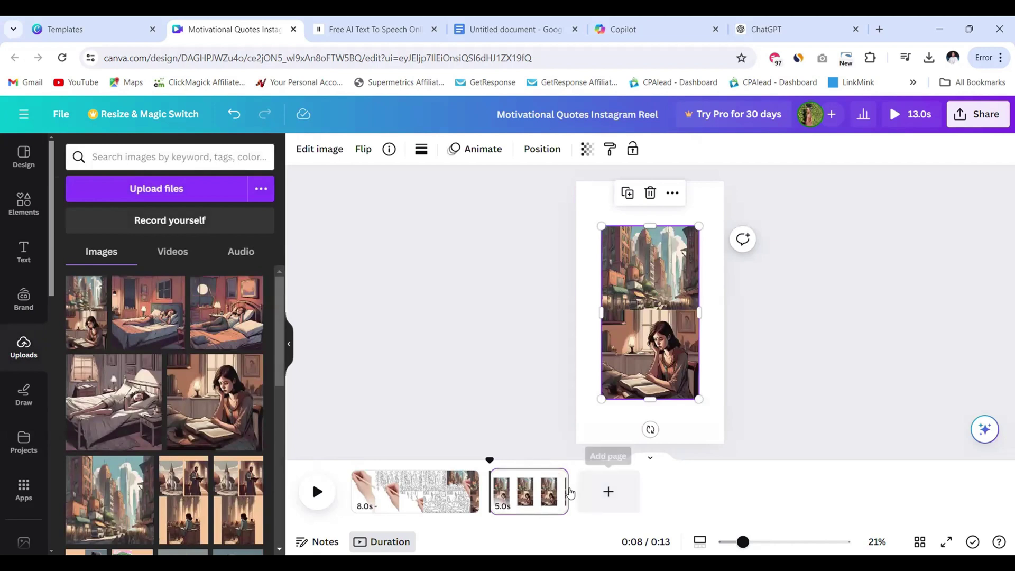
{"action": "left_click_drag", "start_coordinate": [563, 492], "coordinate": [535, 493]}
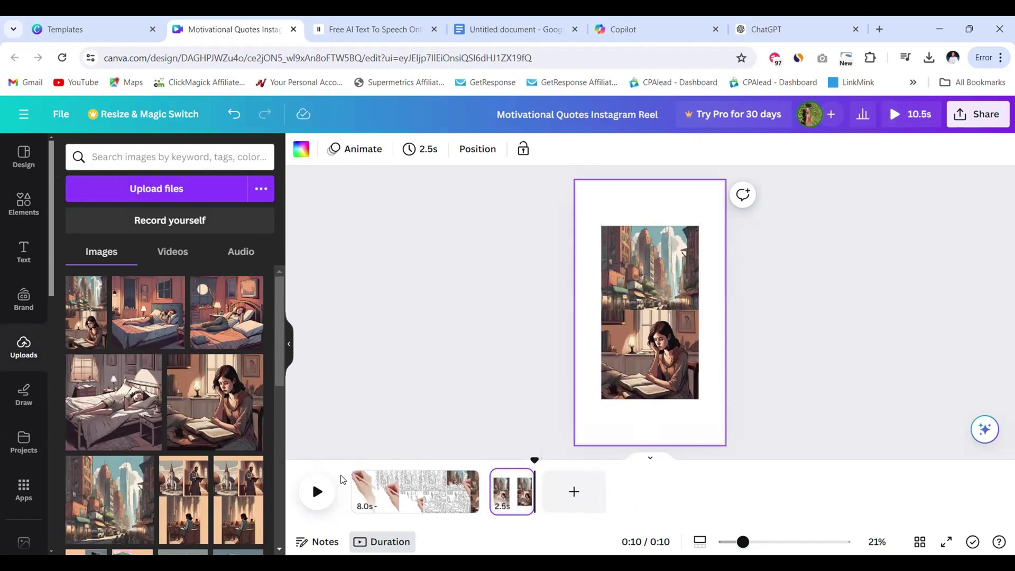
Step: Stretch the illustration to fill the page and play the reel full screen
{"action": "left_click", "coordinate": [650, 312]}
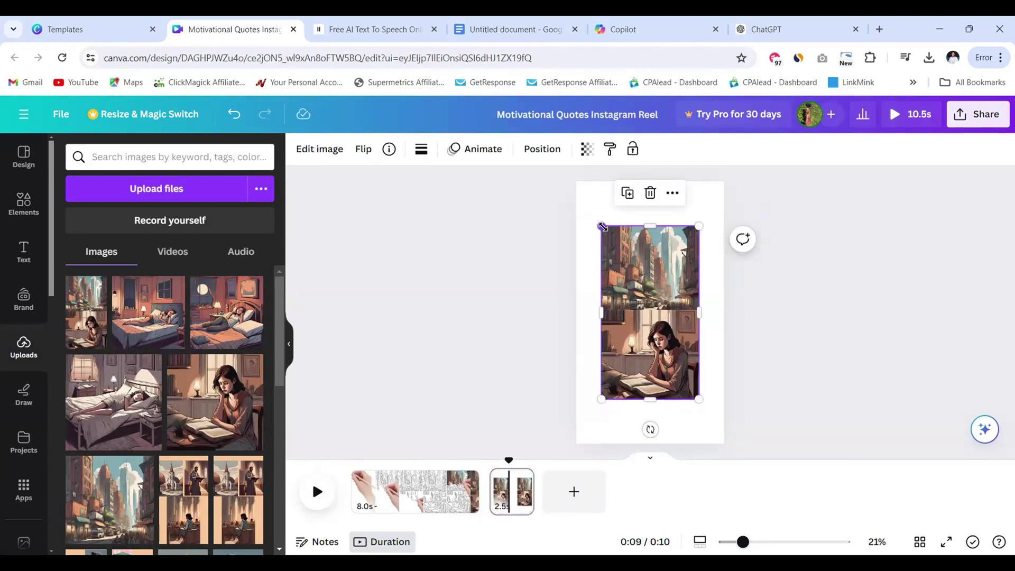
{"action": "left_click_drag", "start_coordinate": [602, 225], "coordinate": [575, 182]}
{"action": "left_click_drag", "start_coordinate": [700, 403], "coordinate": [722, 451]}
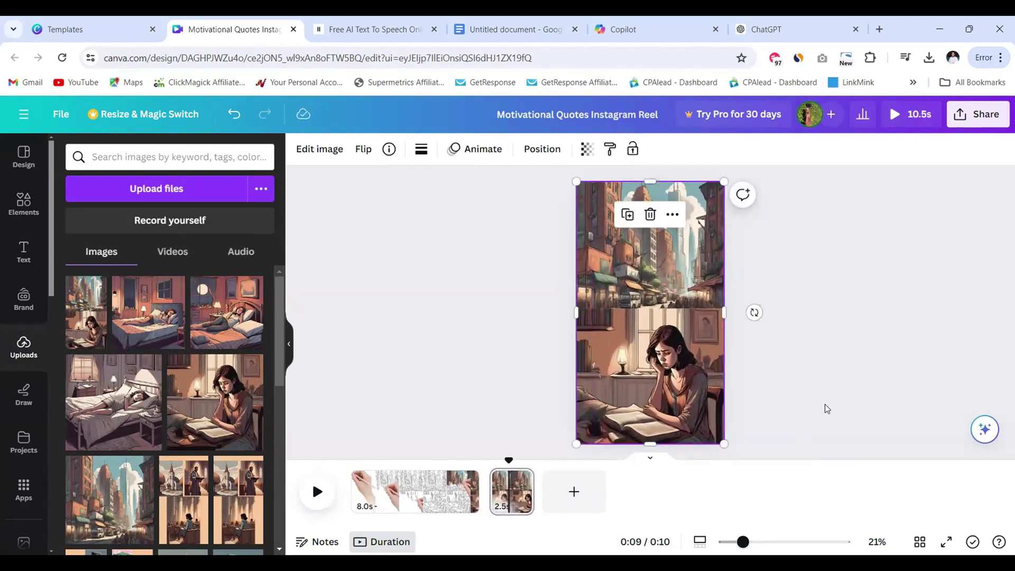
{"action": "left_click", "coordinate": [432, 492]}
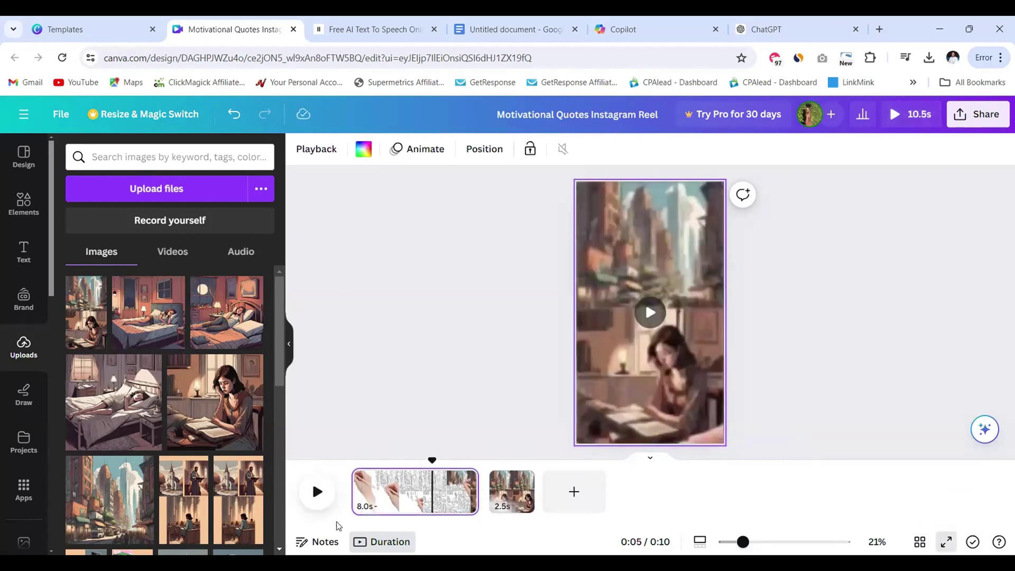
{"action": "key", "text": "ctrl+alt+p"}
Step: Apply a 0.5s Dissolve transition between the sketch video page and the illustration page
{"action": "mouse_move", "coordinate": [486, 489]}
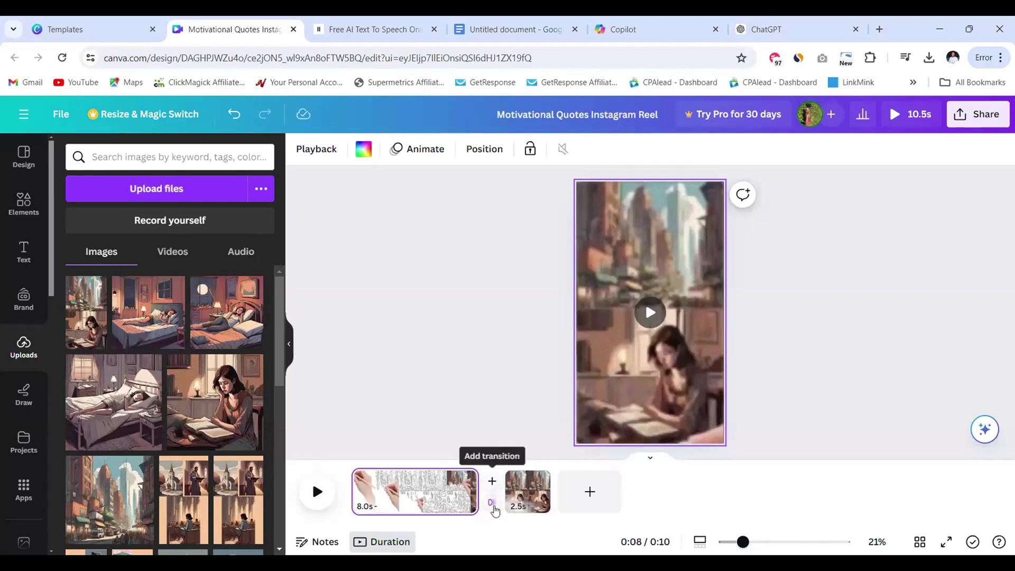
{"action": "left_click", "coordinate": [493, 508]}
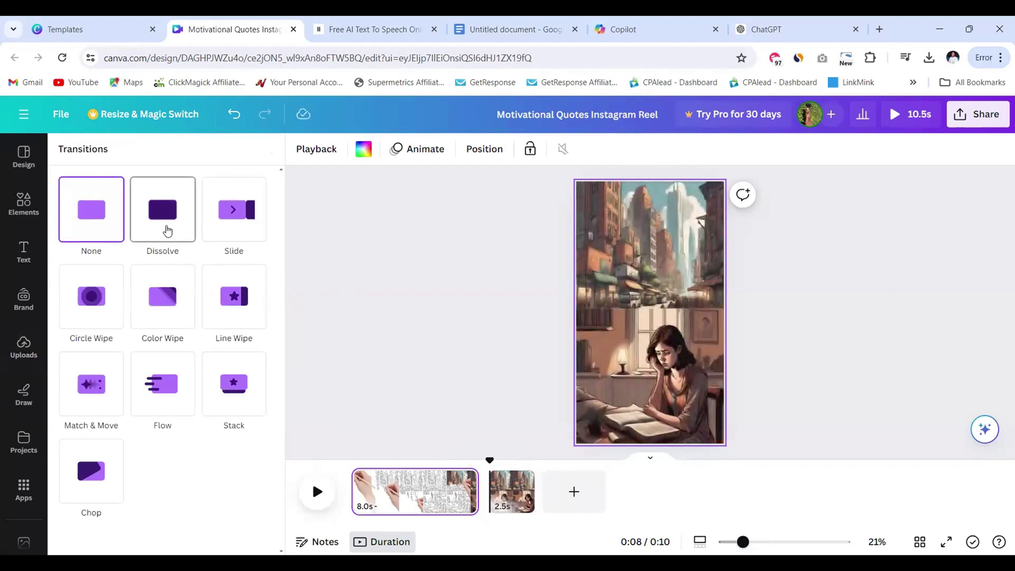
{"action": "left_click", "coordinate": [167, 230]}
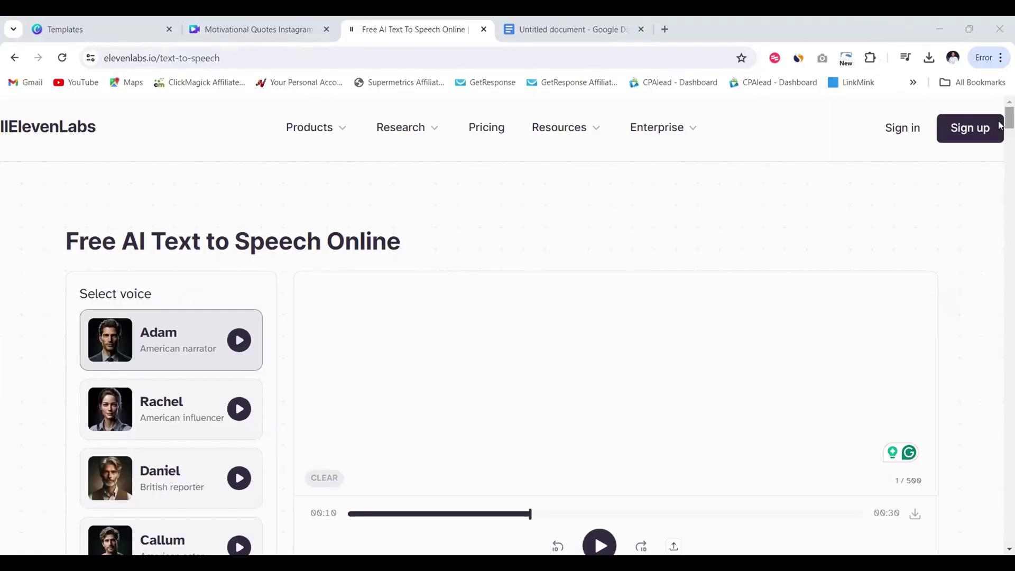
Step: Copy the story's opening paragraph, ending at 'standstill.', from the Google Doc
{"action": "scroll", "coordinate": [1001, 141], "scroll_direction": "down", "scroll_amount": 8}
{"action": "scroll", "coordinate": [1001, 140], "scroll_direction": "up", "scroll_amount": 2}
{"action": "scroll", "coordinate": [1002, 140], "scroll_direction": "up", "scroll_amount": 7}
{"action": "key", "text": "ctrl+Tab"}
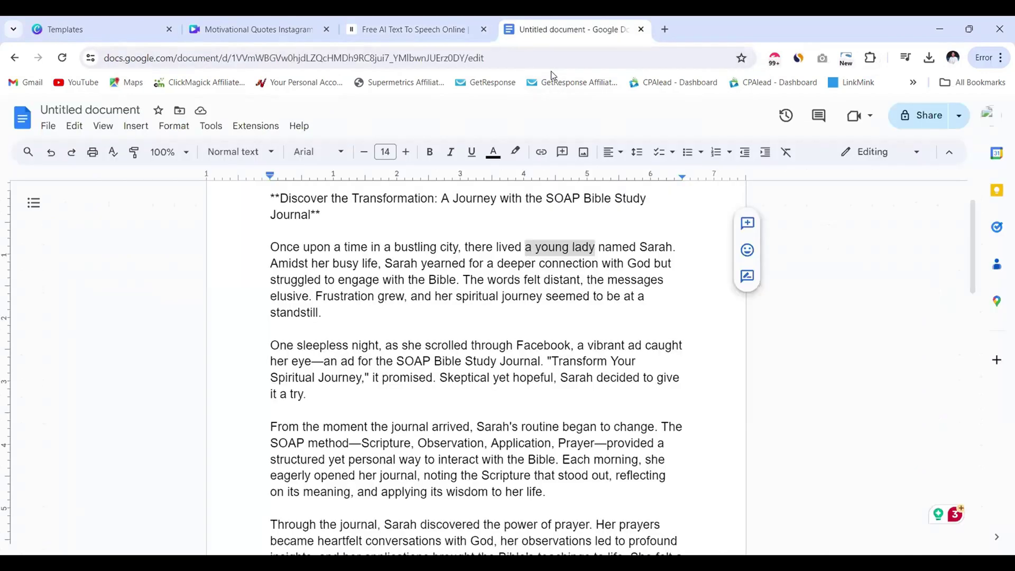
{"action": "left_click_drag", "start_coordinate": [271, 245], "coordinate": [519, 314]}
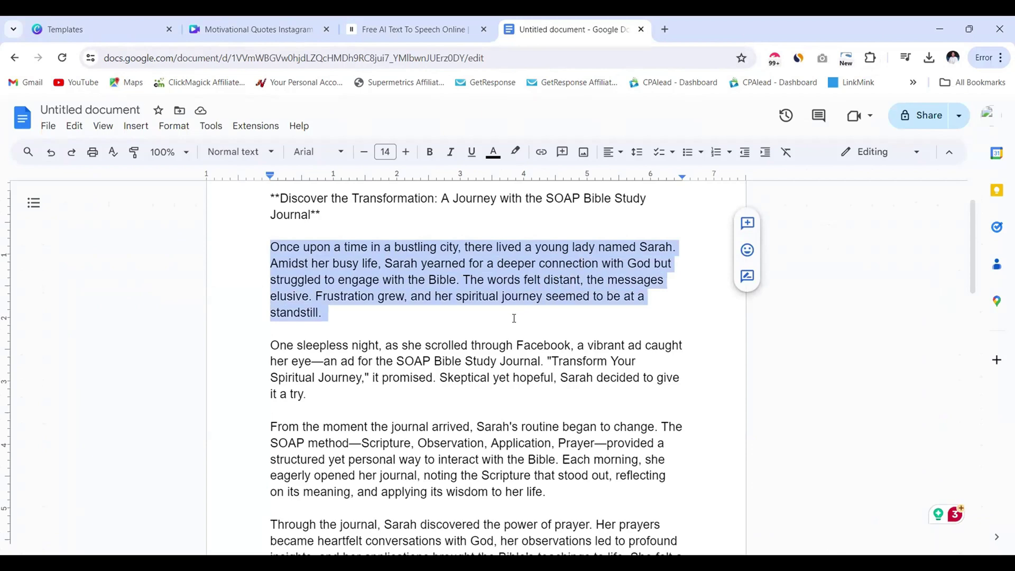
{"action": "right_click", "coordinate": [416, 270]}
{"action": "left_click", "coordinate": [470, 239]}
Step: Paste the paragraph into the ElevenLabs text-to-speech box, using 305 of 500 characters
{"action": "key", "text": "ctrl+shift+Tab"}
{"action": "left_click", "coordinate": [339, 307]}
{"action": "key", "text": "ctrl+v"}
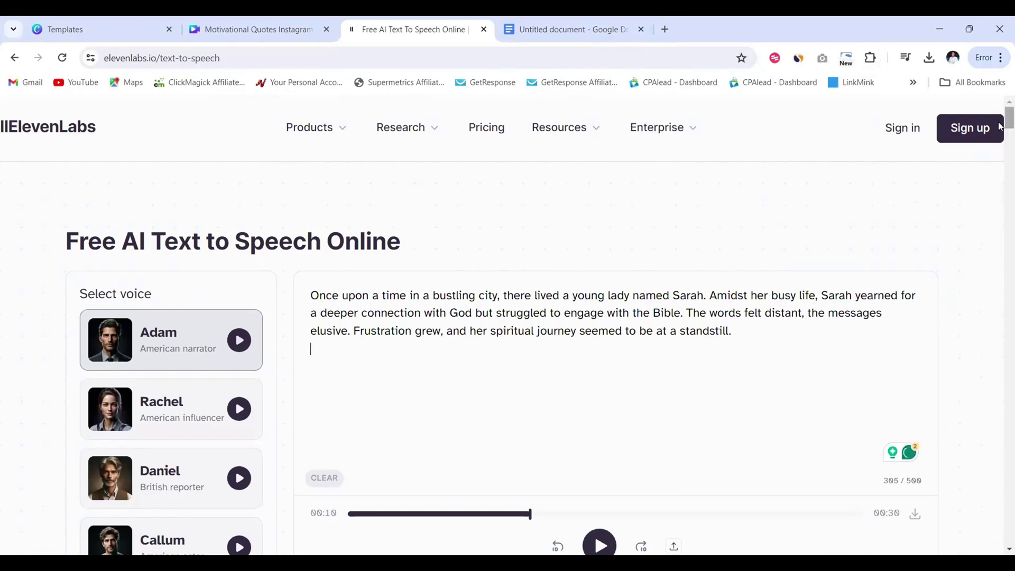
Step: Voice the paragraph with Rachel, save the 324 KB MP3, and pause playback
{"action": "left_click_drag", "start_coordinate": [1008, 122], "coordinate": [1008, 132]}
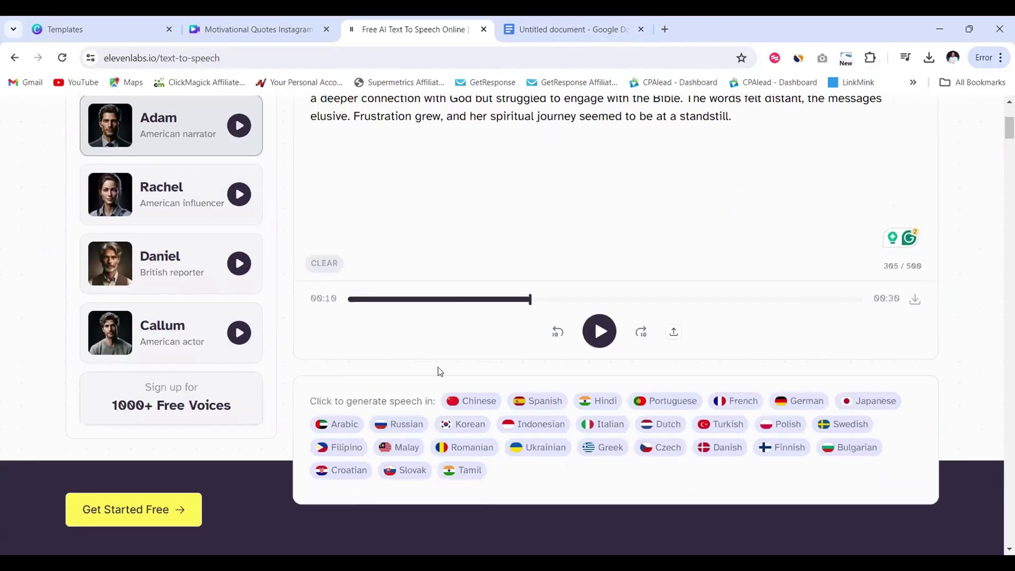
{"action": "left_click", "coordinate": [150, 216]}
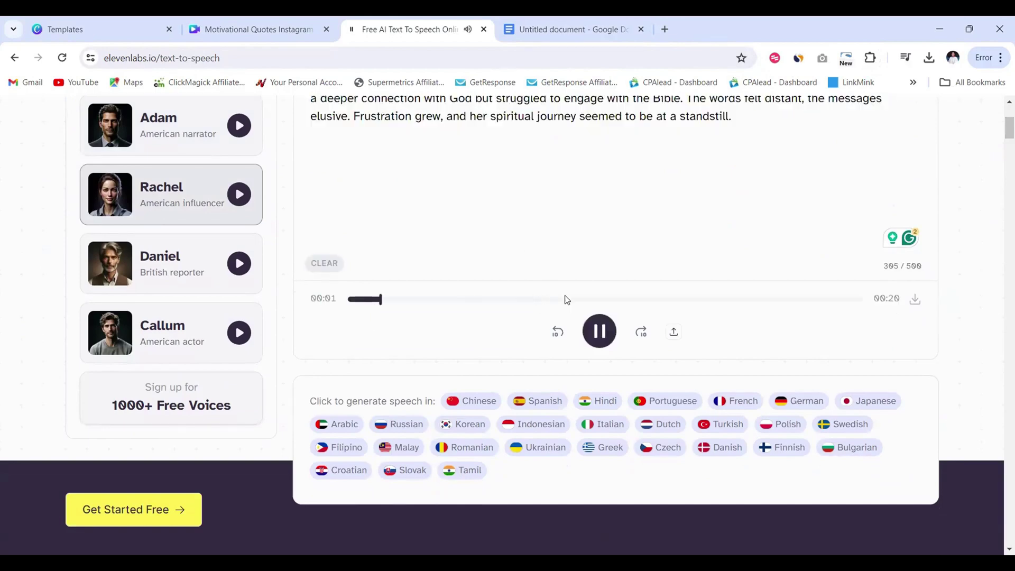
{"action": "scroll", "coordinate": [1001, 134], "scroll_direction": "up", "scroll_amount": 2}
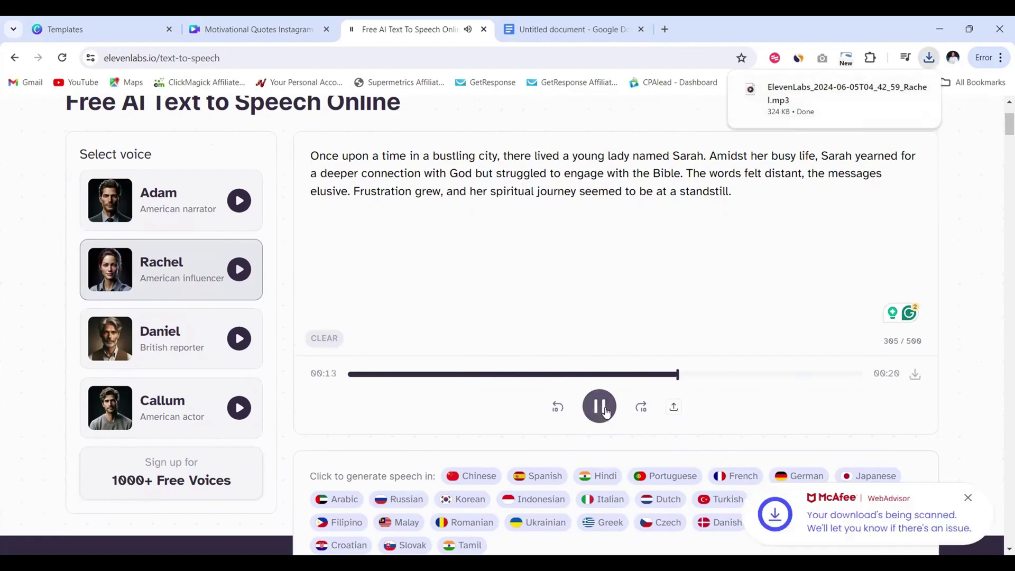
{"action": "key", "text": "space"}
Step: Upload sara.mp3 from the Desktop and show it among the uploaded audio files
{"action": "left_click", "coordinate": [259, 29]}
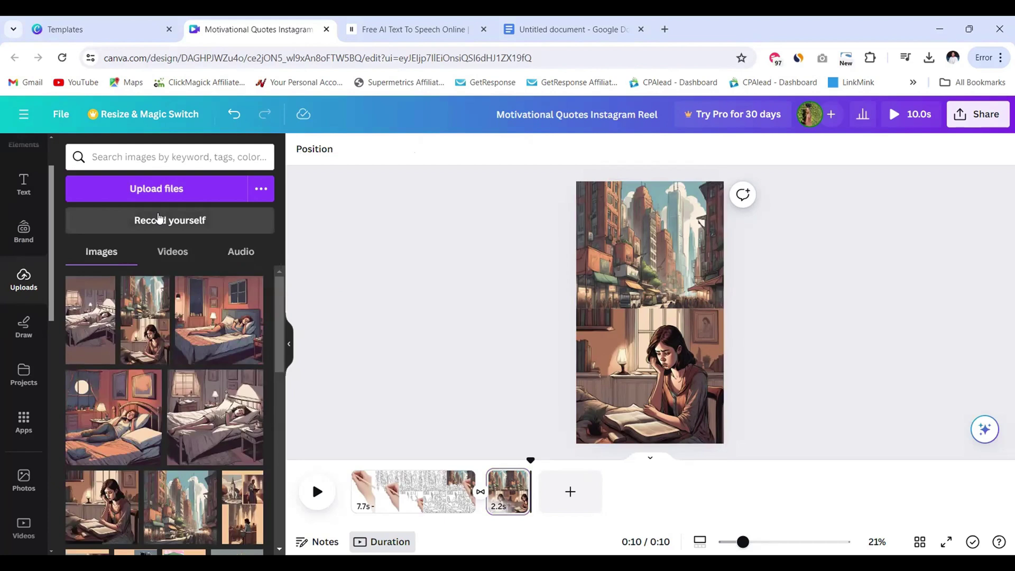
{"action": "left_click", "coordinate": [162, 190]}
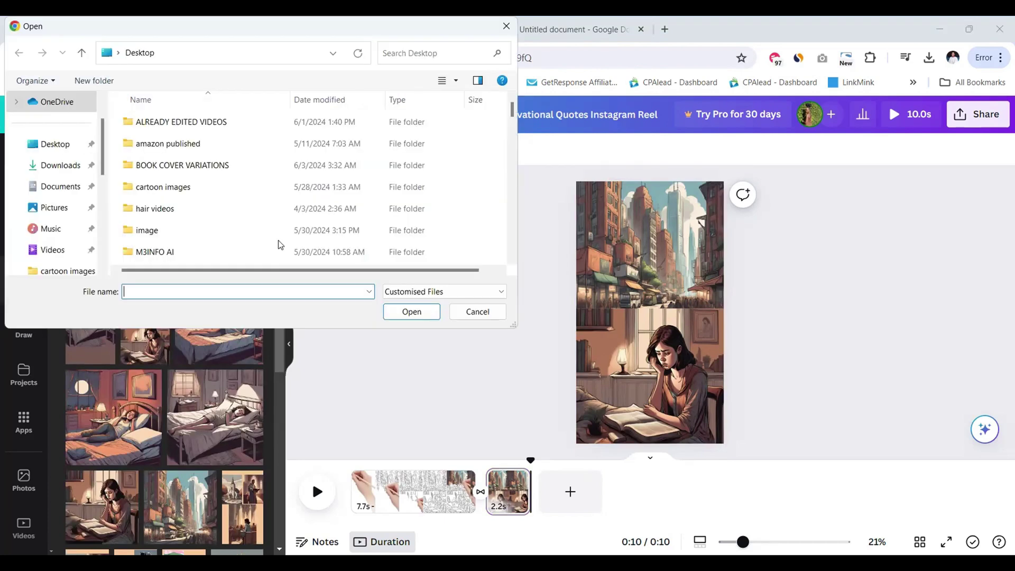
{"action": "left_click", "coordinate": [69, 150]}
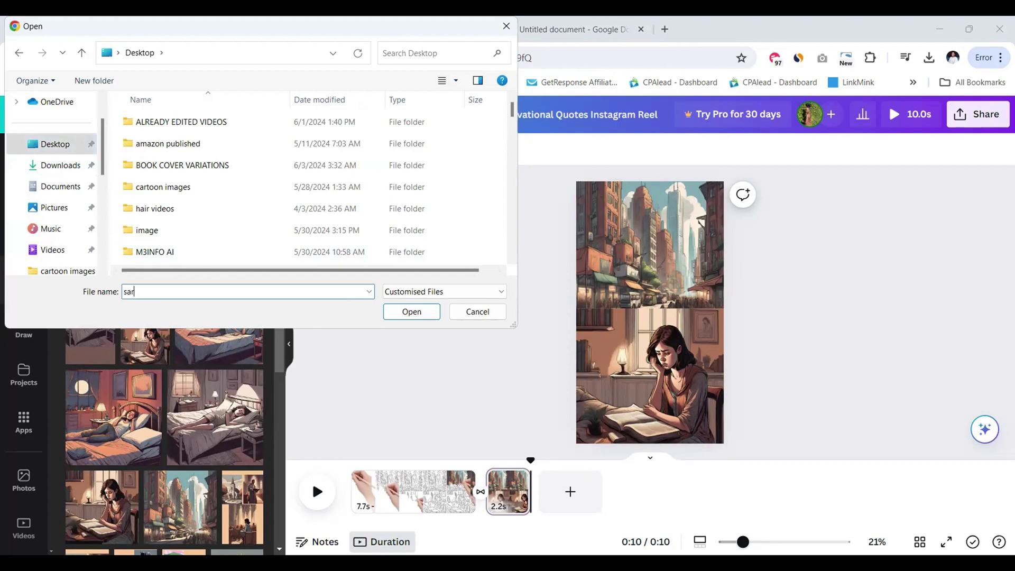
{"action": "left_click", "coordinate": [412, 312]}
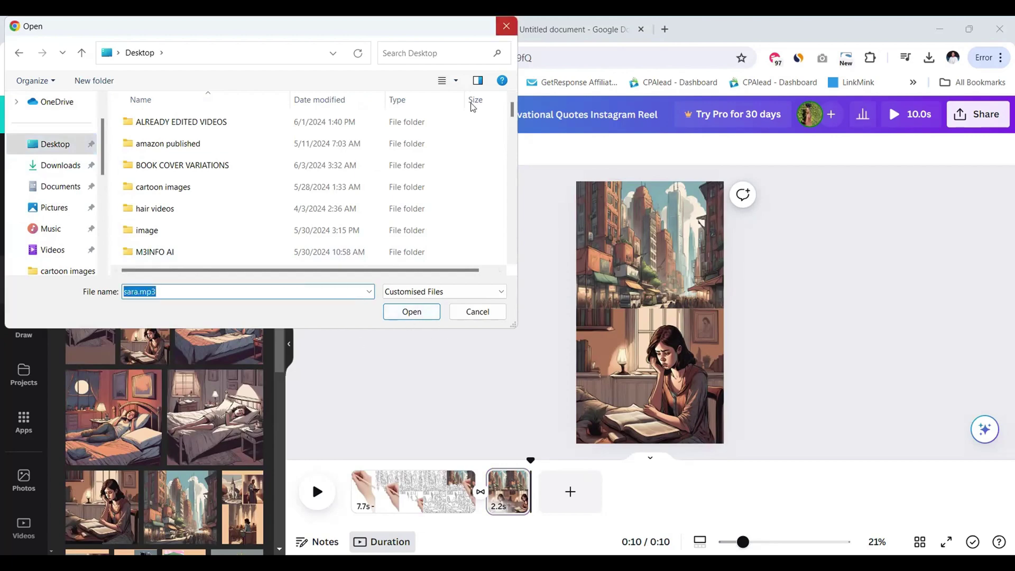
{"action": "left_click", "coordinate": [241, 251]}
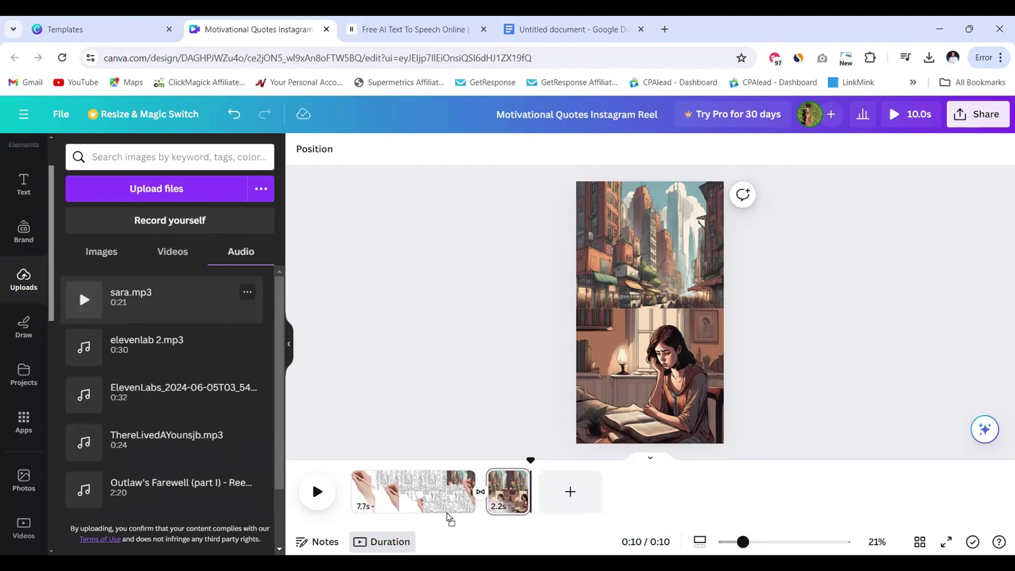
Step: Lay sara.mp3 on the timeline as a 10.0s voiceover, play the reel, then preview full screen
{"action": "mouse_move", "coordinate": [438, 516]}
{"action": "left_mouse_down"}
{"action": "mouse_move", "coordinate": [484, 505]}
{"action": "mouse_move", "coordinate": [384, 499]}
{"action": "left_mouse_up"}
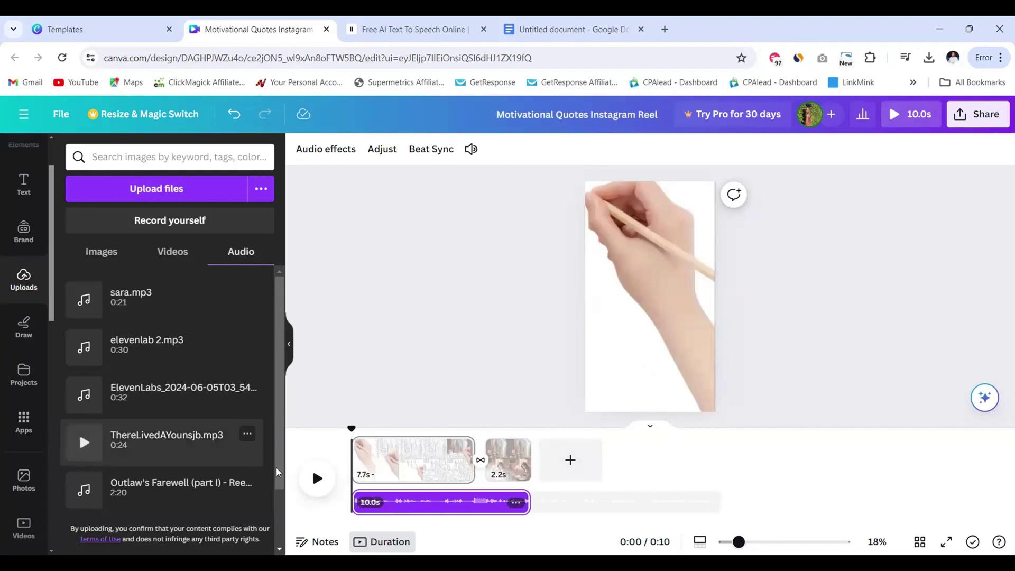
{"action": "left_click", "coordinate": [308, 482]}
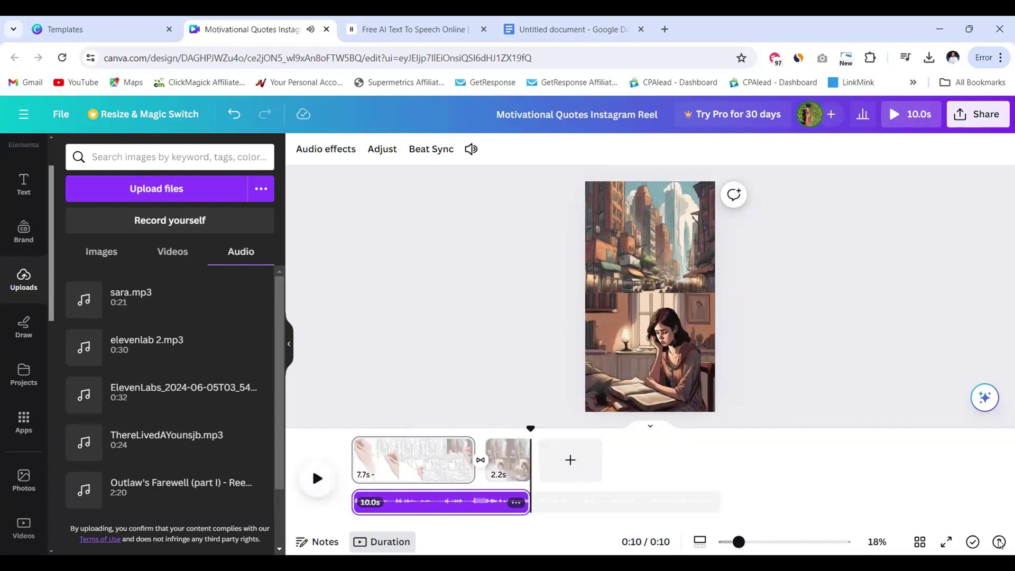
{"action": "left_click", "coordinate": [947, 543]}
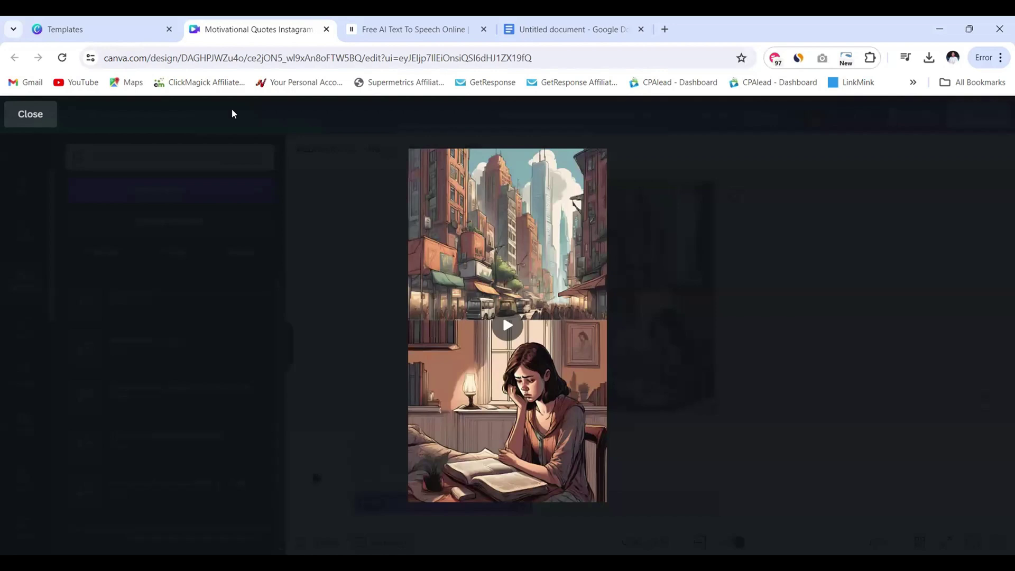
Step: Exit the full-screen preview and show the design's sharing options
{"action": "left_click", "coordinate": [40, 124]}
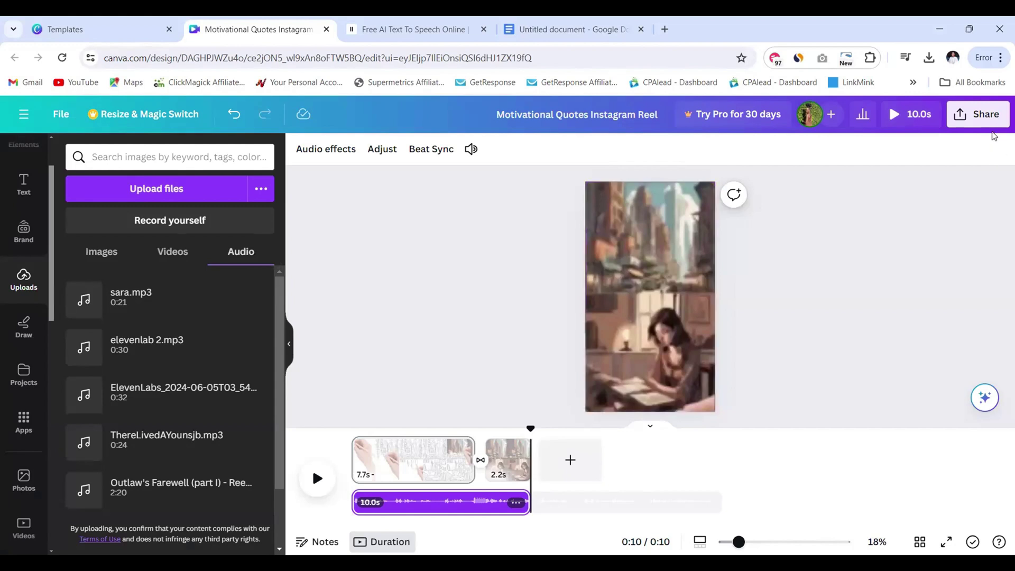
{"action": "left_click", "coordinate": [985, 121]}
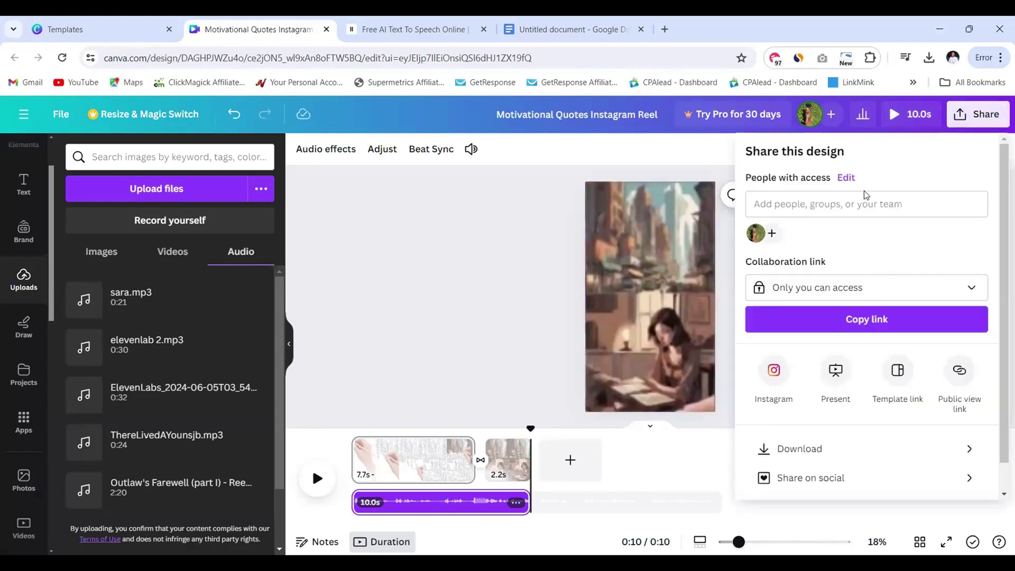